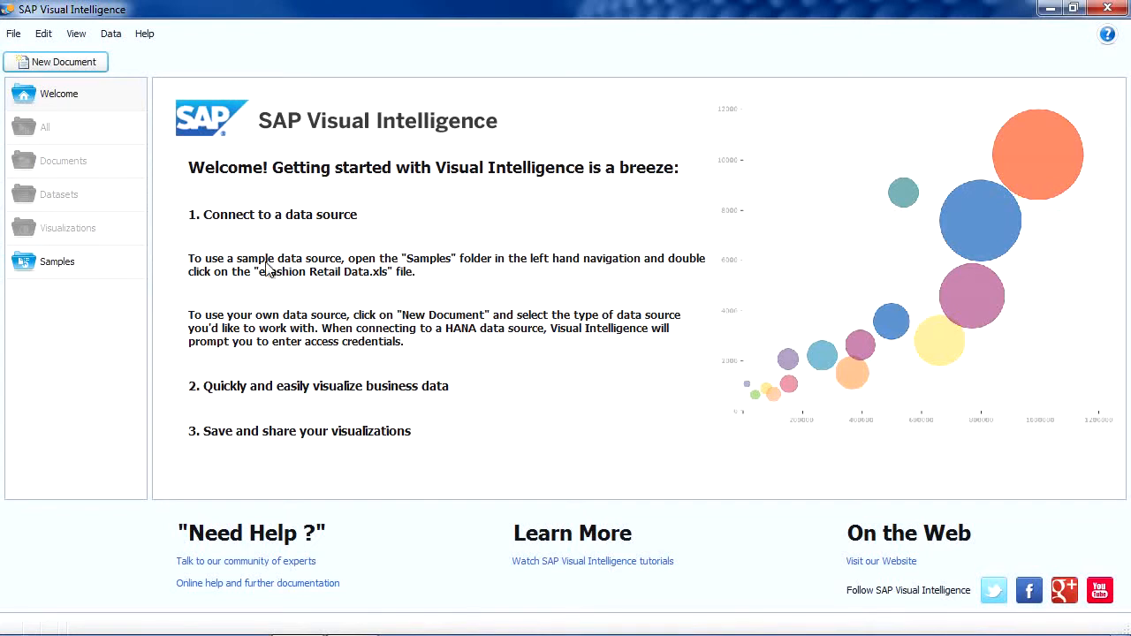
Create a new document from a HANA Offline source, setting the server to i659290361.sapvcm.com and the instance to 00
{"action": "left_click", "coordinate": [60, 71]}
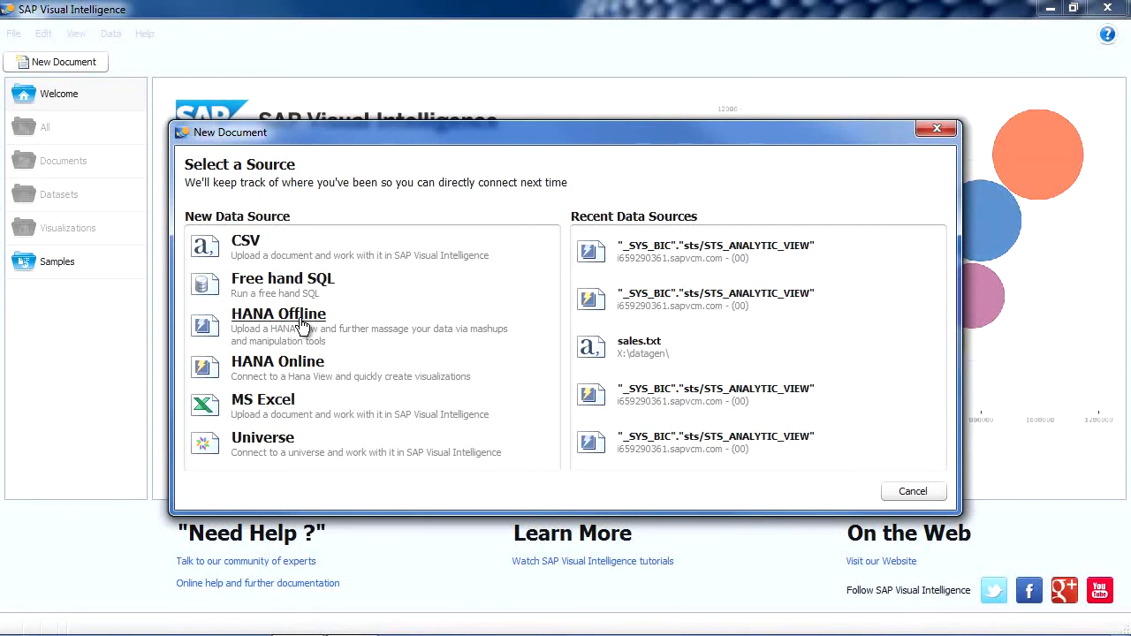
{"action": "left_click", "coordinate": [301, 325]}
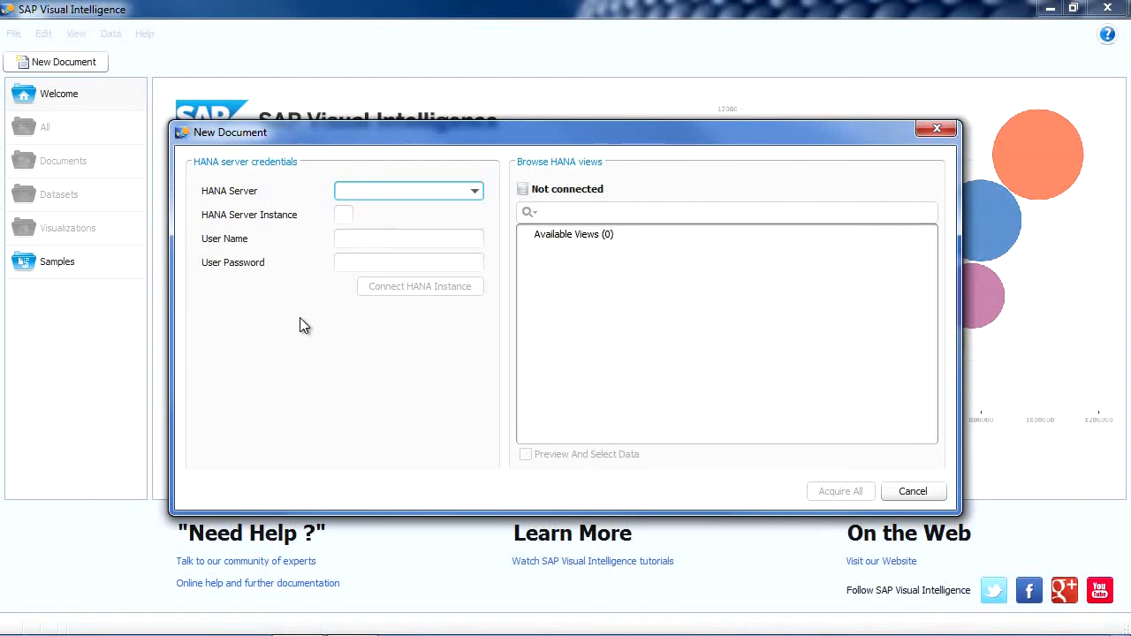
{"action": "left_click", "coordinate": [481, 192]}
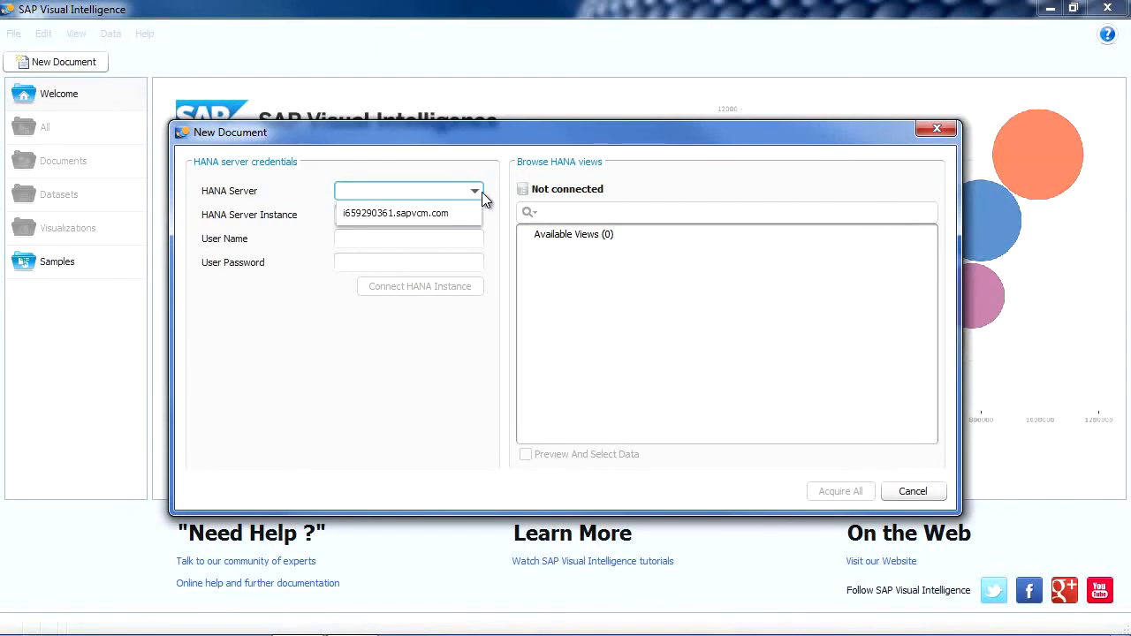
{"action": "left_click", "coordinate": [465, 209]}
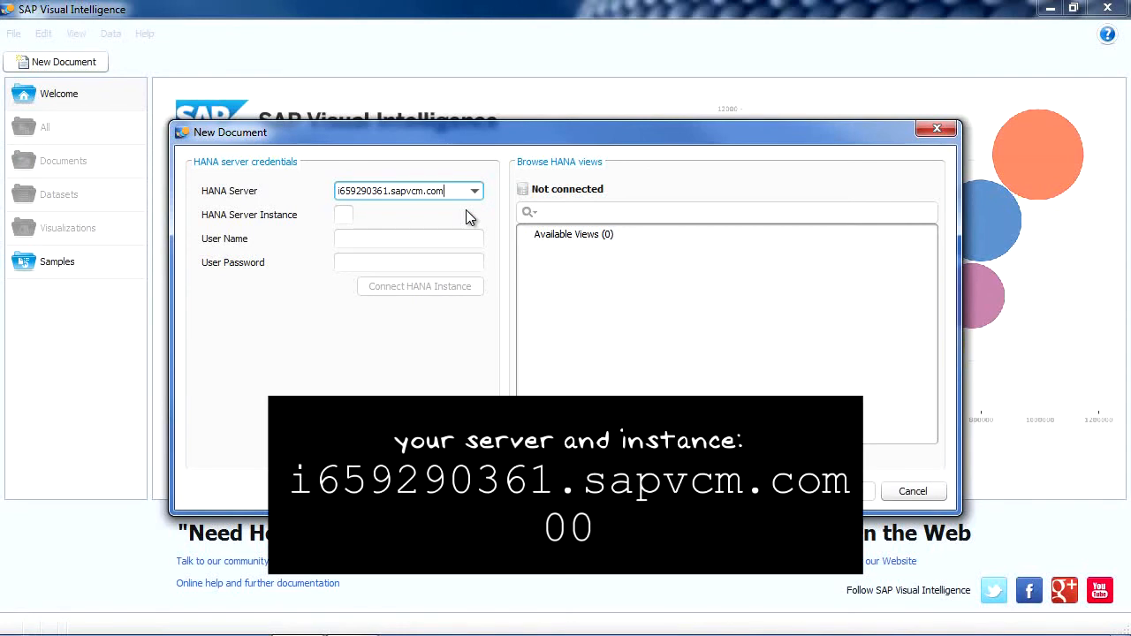
{"action": "left_click", "coordinate": [344, 215]}
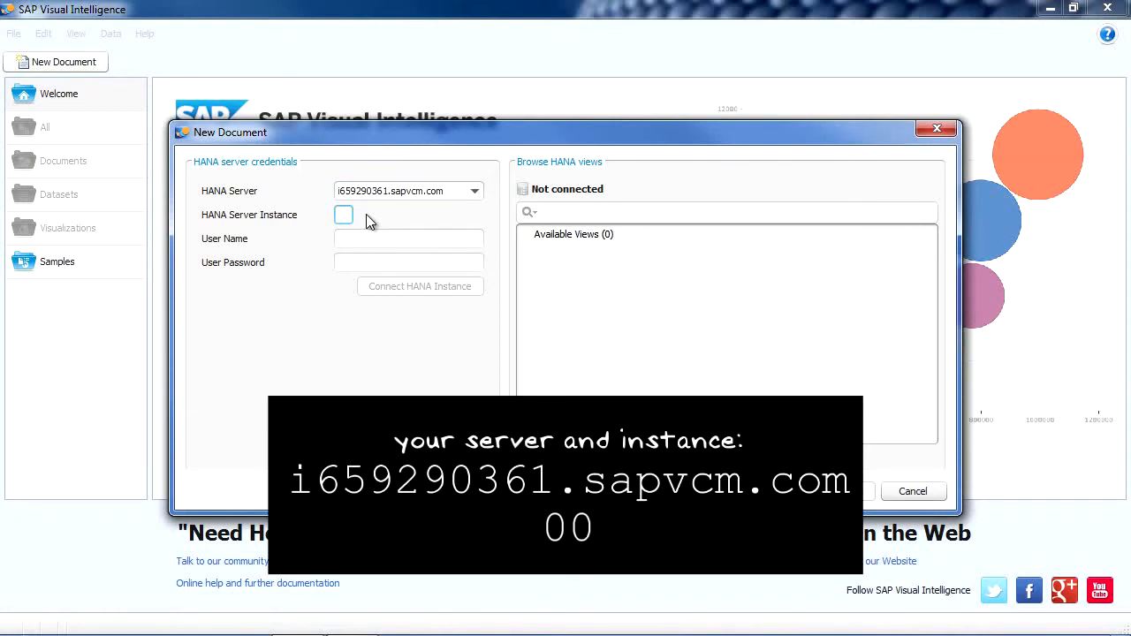
Enter the user name stsdemouser and the user password, and connect to the HANA instance
{"action": "left_click", "coordinate": [371, 237]}
{"action": "type", "text": "stsdemouser"}
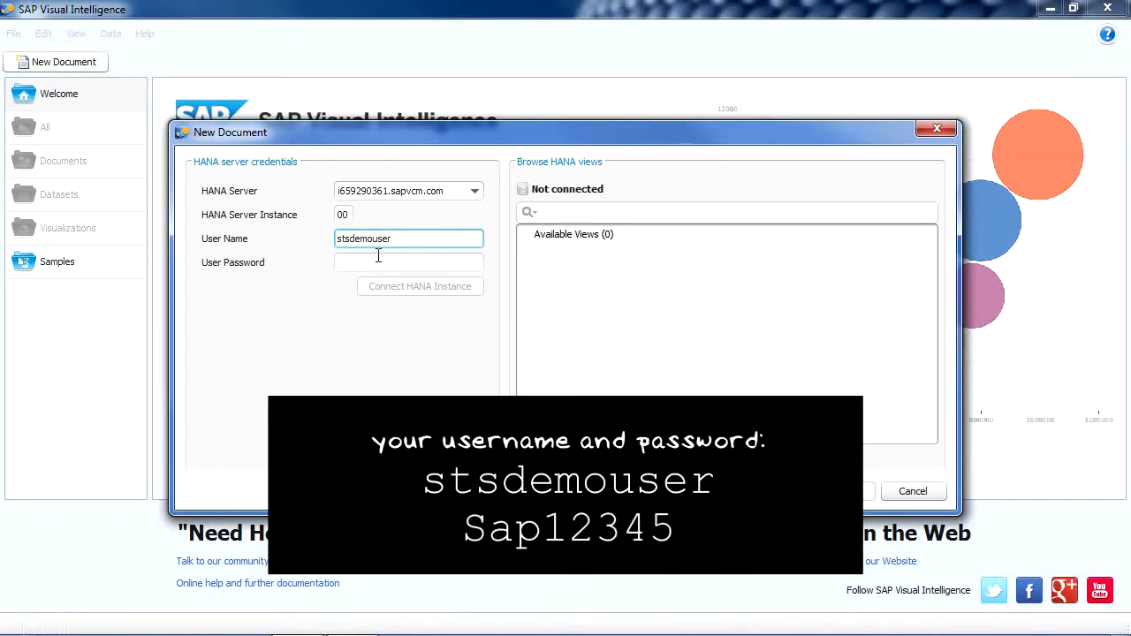
{"action": "left_click", "coordinate": [386, 262]}
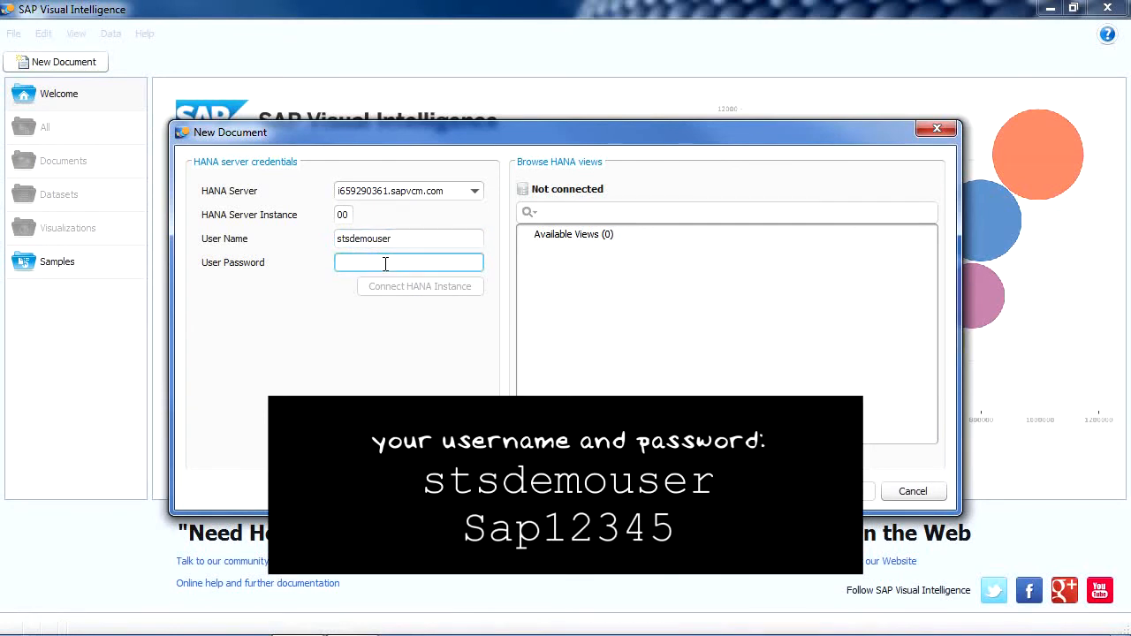
{"action": "type", "text": "S"}
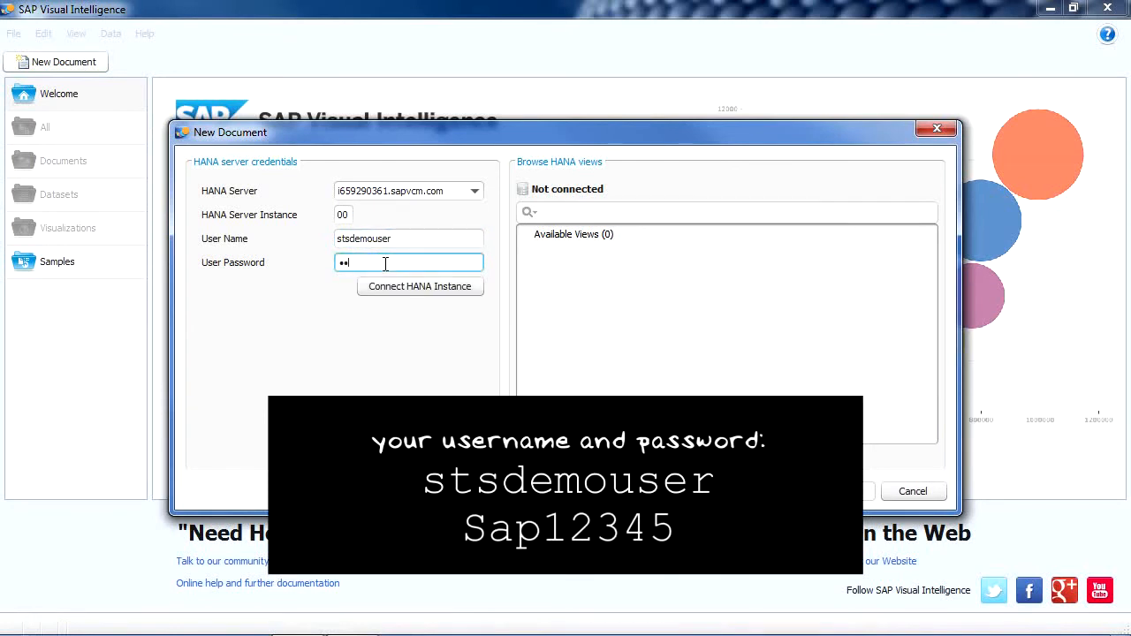
{"action": "type", "text": "ap12345"}
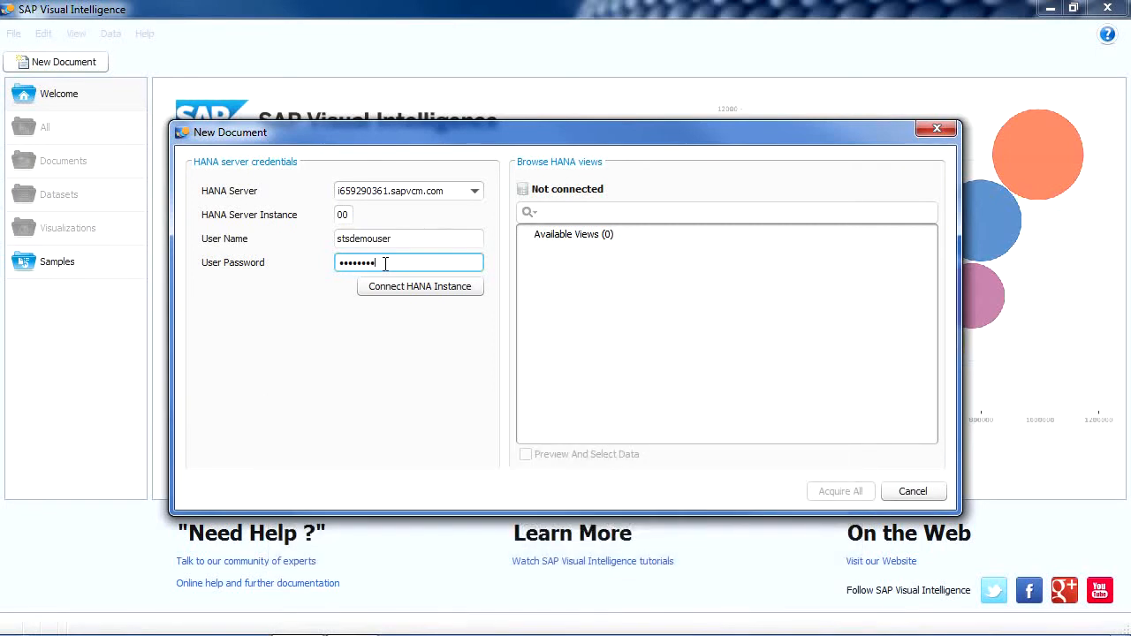
{"action": "left_click", "coordinate": [425, 290]}
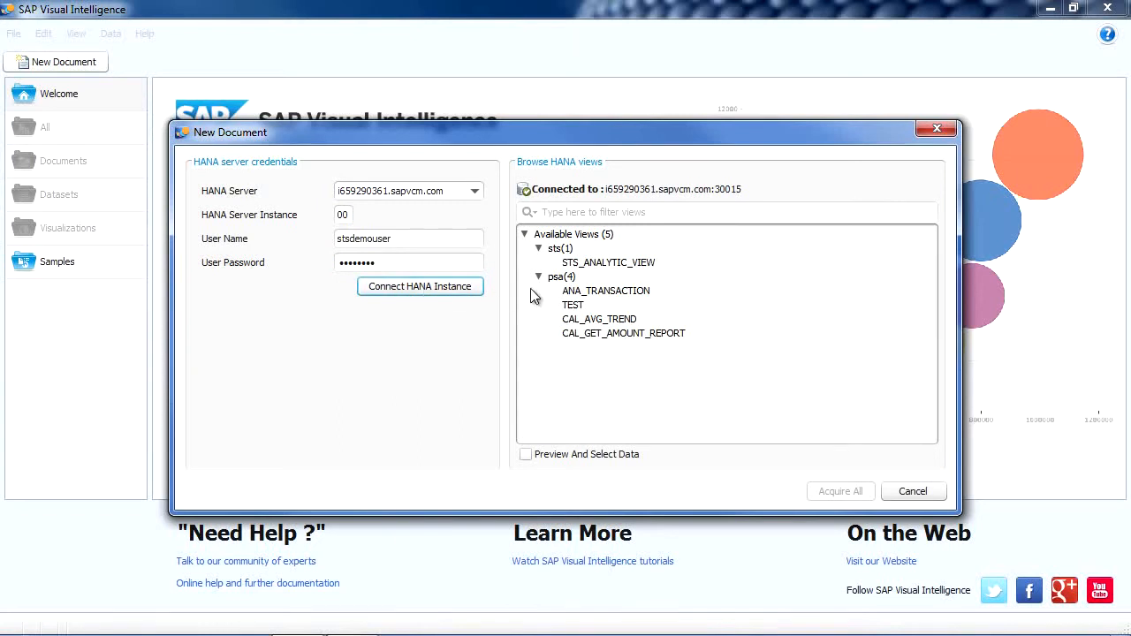
Acquire all data from the STS_ANALYTIC_VIEW view in the sts package
{"action": "left_click", "coordinate": [609, 264]}
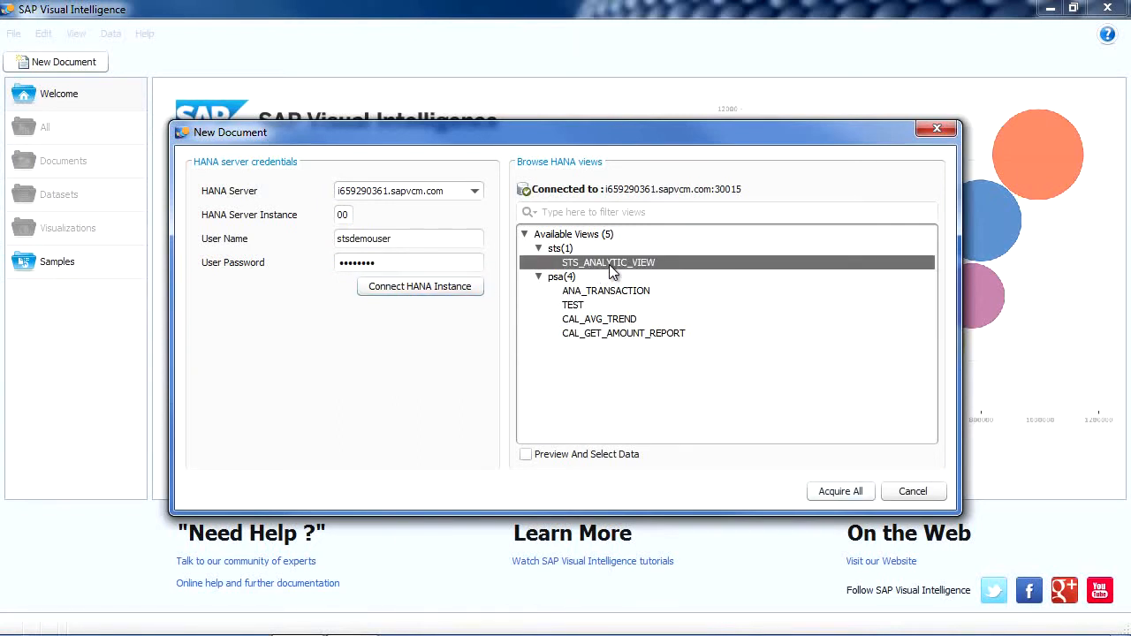
{"action": "left_click", "coordinate": [861, 498]}
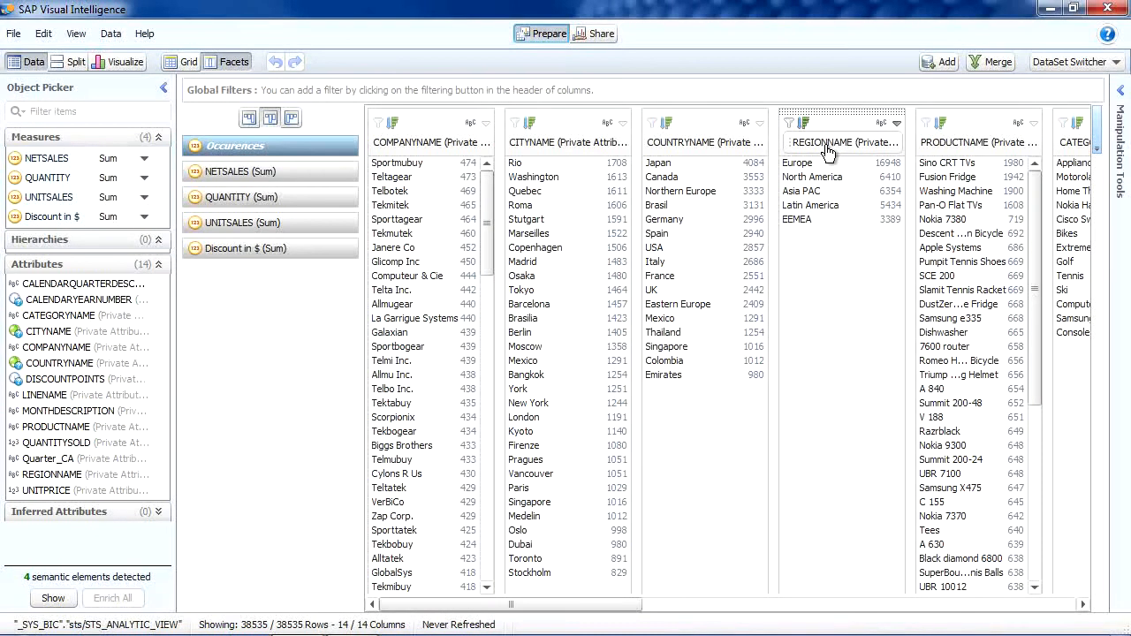
Examine the values in the REGIONNAME, COUNTRYNAME and CITYNAME columns of the acquired data
{"action": "mouse_move", "coordinate": [820, 170]}
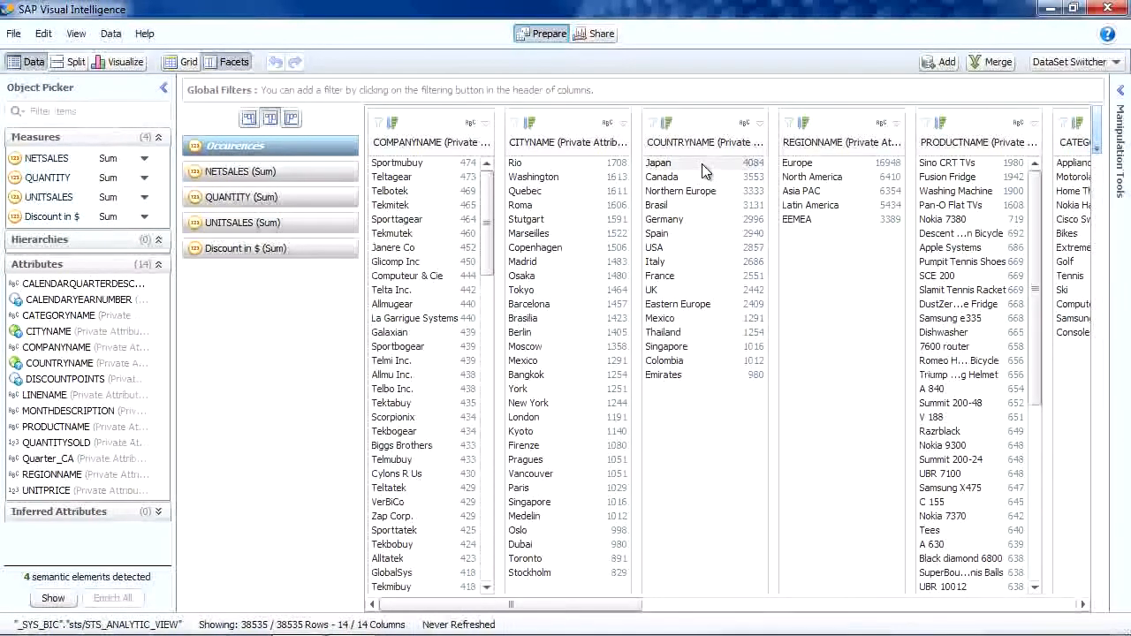
{"action": "mouse_move", "coordinate": [692, 228]}
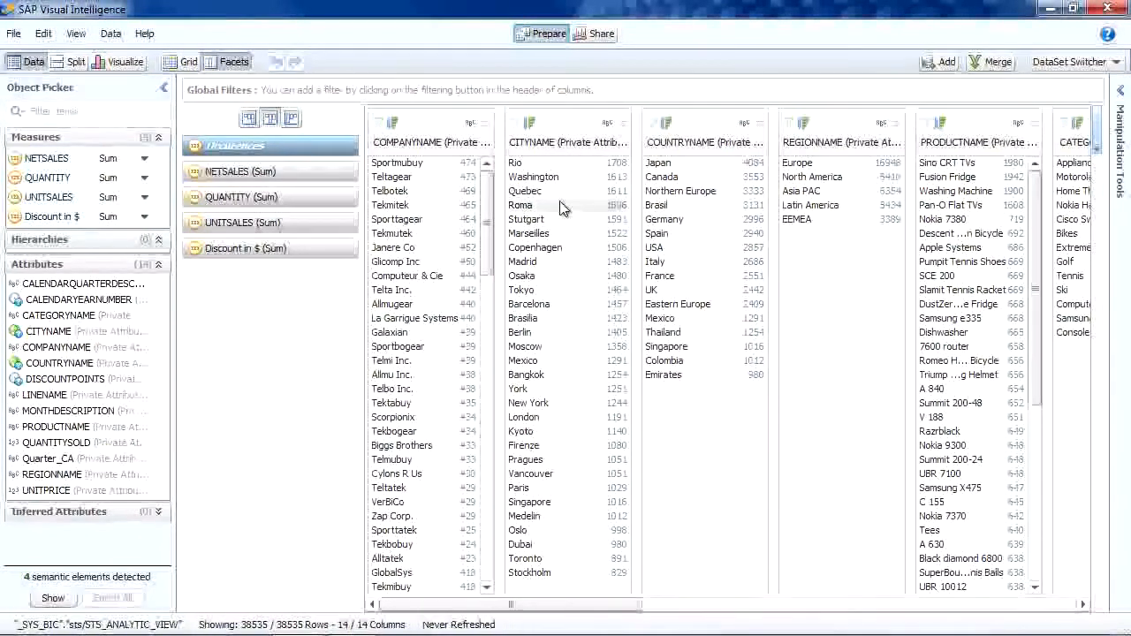
{"action": "left_click", "coordinate": [554, 235]}
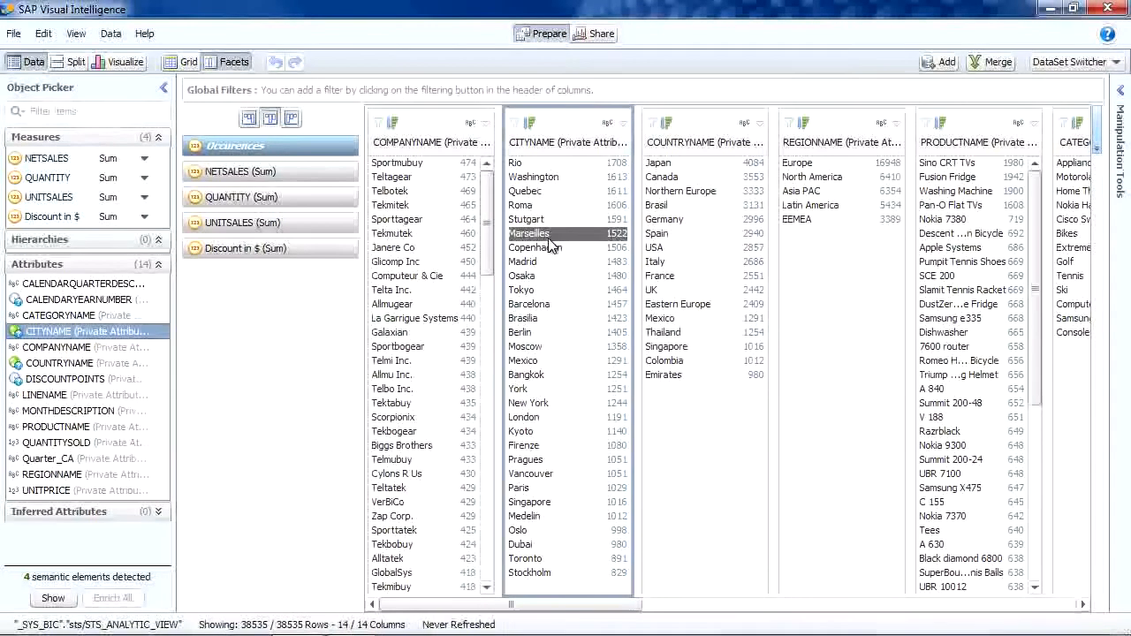
{"action": "mouse_move", "coordinate": [550, 246]}
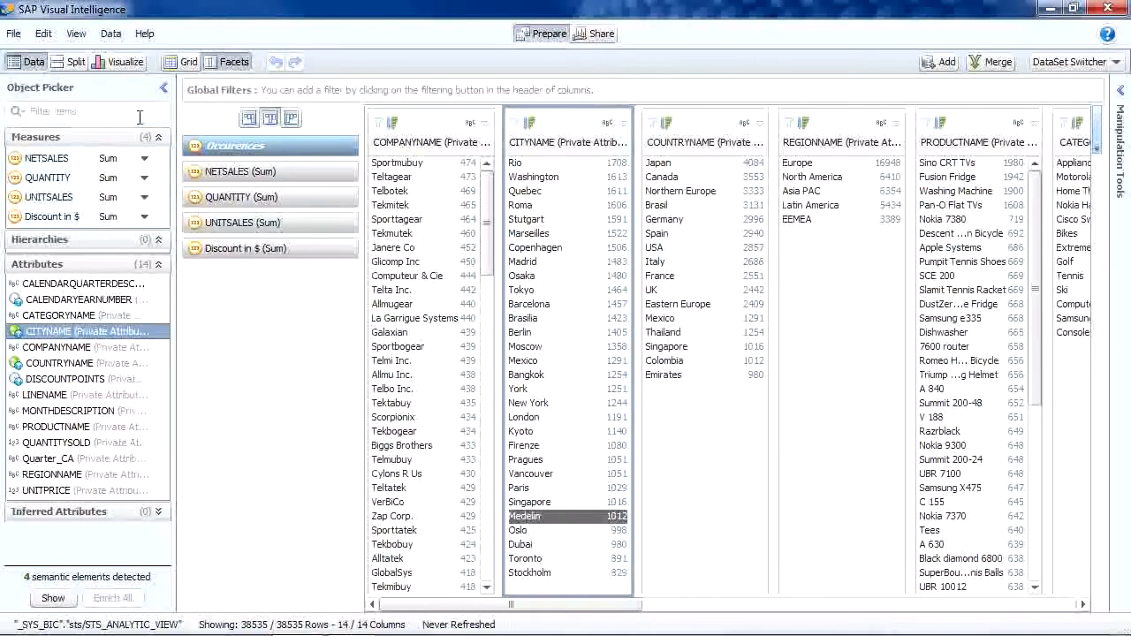
Try to create a geographic hierarchy by names with Sub-Region set to None and City set to CITYNAME, and review the proposed matches
{"action": "left_click", "coordinate": [121, 67]}
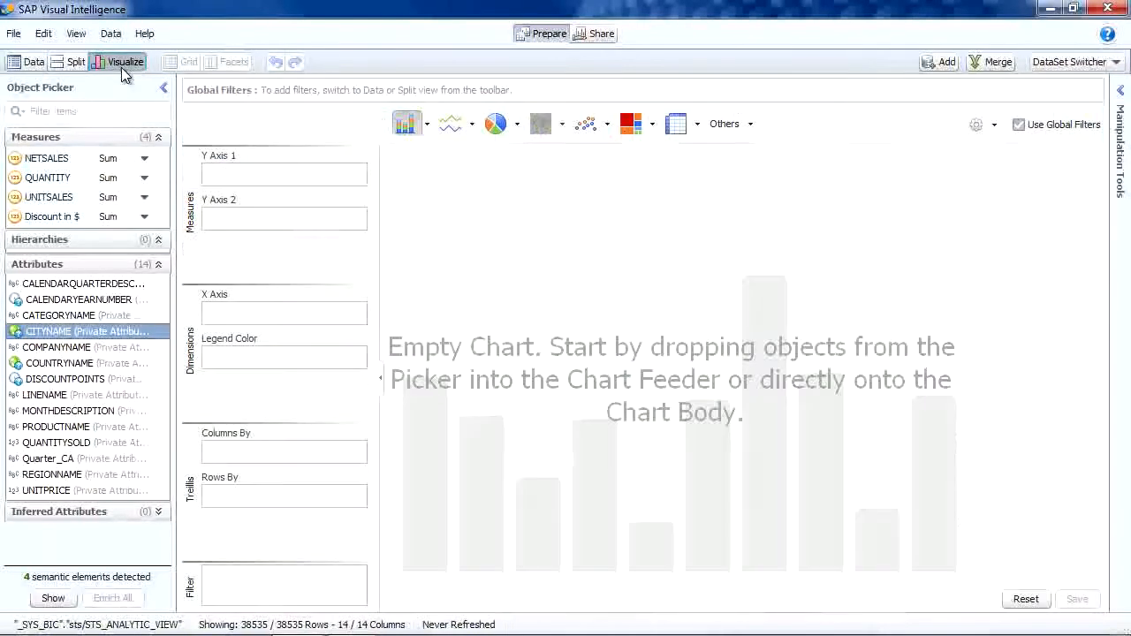
{"action": "right_click", "coordinate": [69, 333]}
{"action": "mouse_move", "coordinate": [136, 434]}
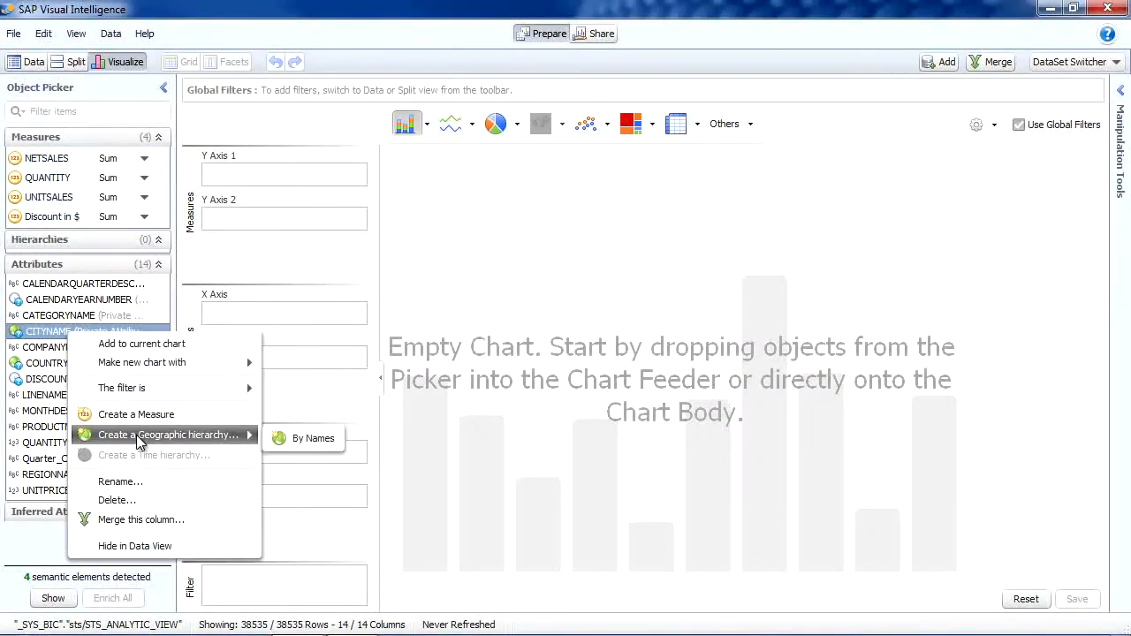
{"action": "left_click", "coordinate": [300, 436]}
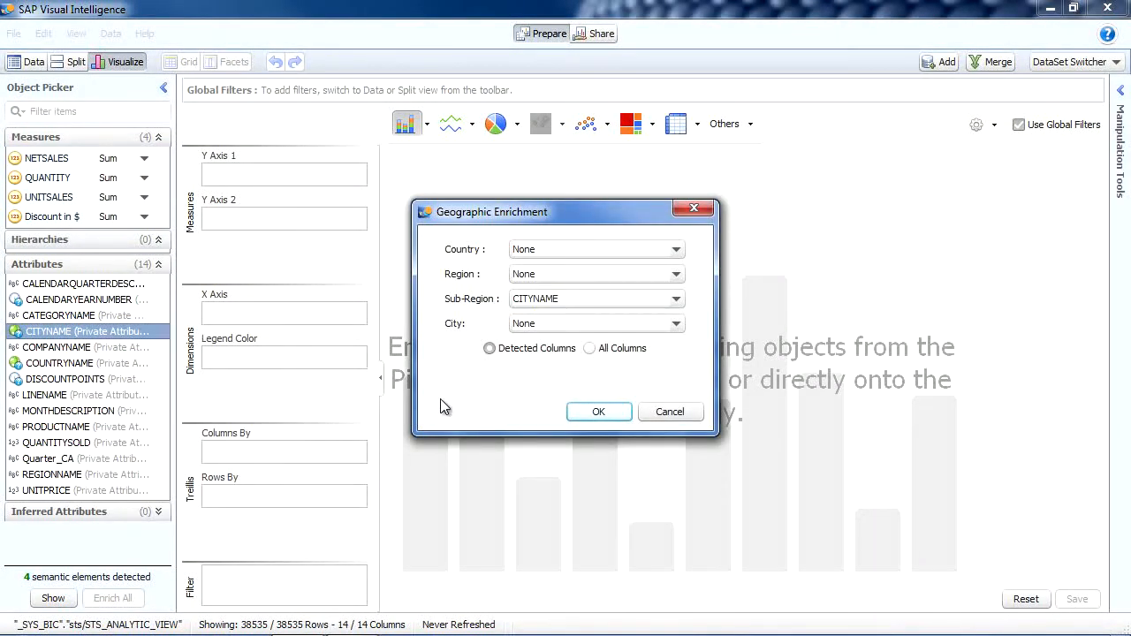
{"action": "left_click", "coordinate": [544, 303]}
{"action": "left_click", "coordinate": [545, 318]}
{"action": "left_click", "coordinate": [545, 325]}
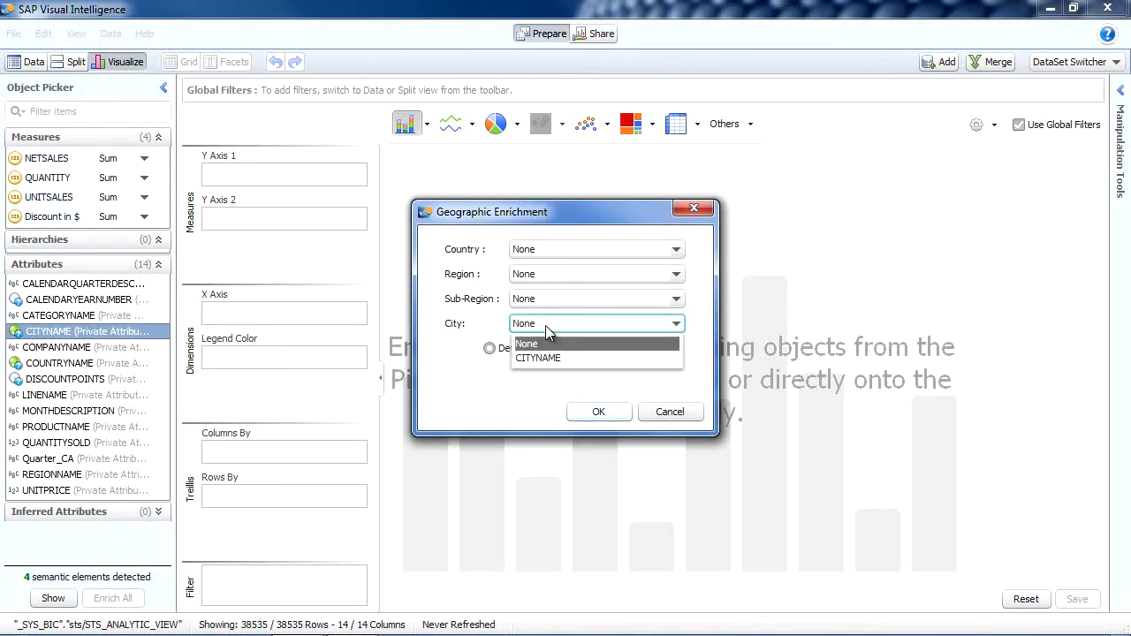
{"action": "left_click", "coordinate": [545, 357]}
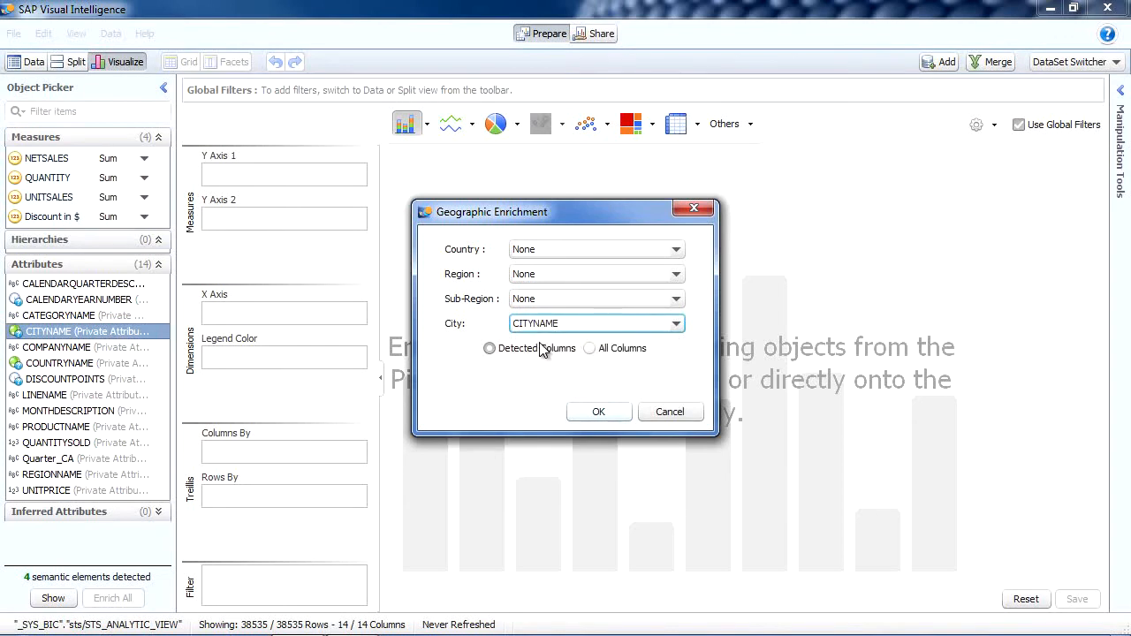
{"action": "left_click", "coordinate": [609, 415]}
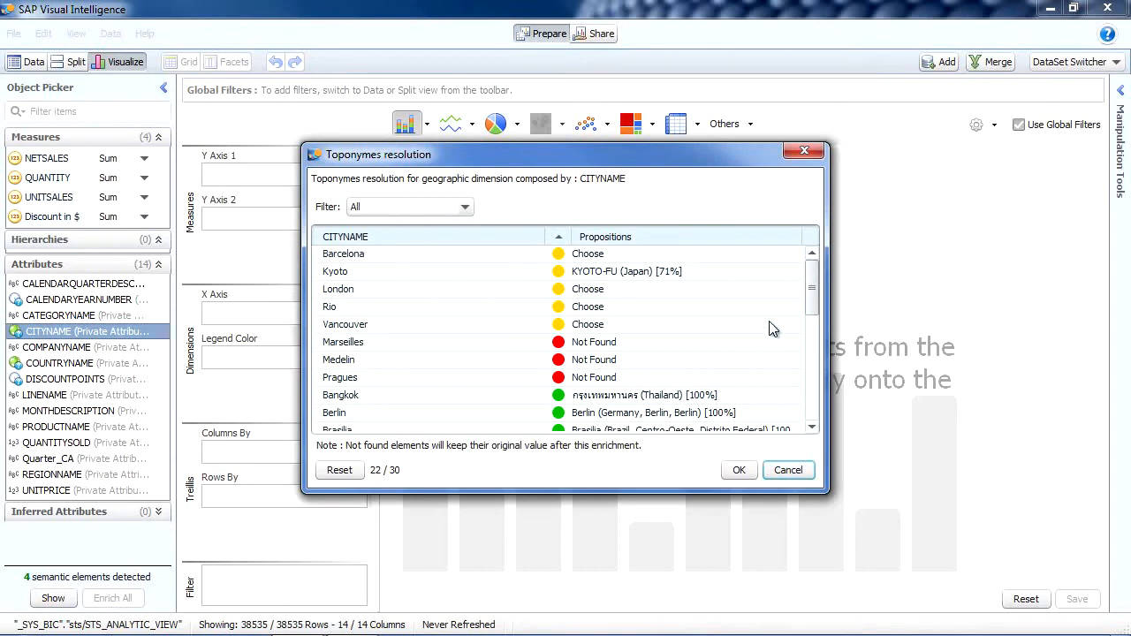
{"action": "mouse_move", "coordinate": [815, 283]}
{"action": "left_mouse_down"}
{"action": "mouse_move", "coordinate": [813, 397]}
{"action": "mouse_move", "coordinate": [815, 287]}
{"action": "left_mouse_up"}
{"action": "left_click", "coordinate": [788, 470]}
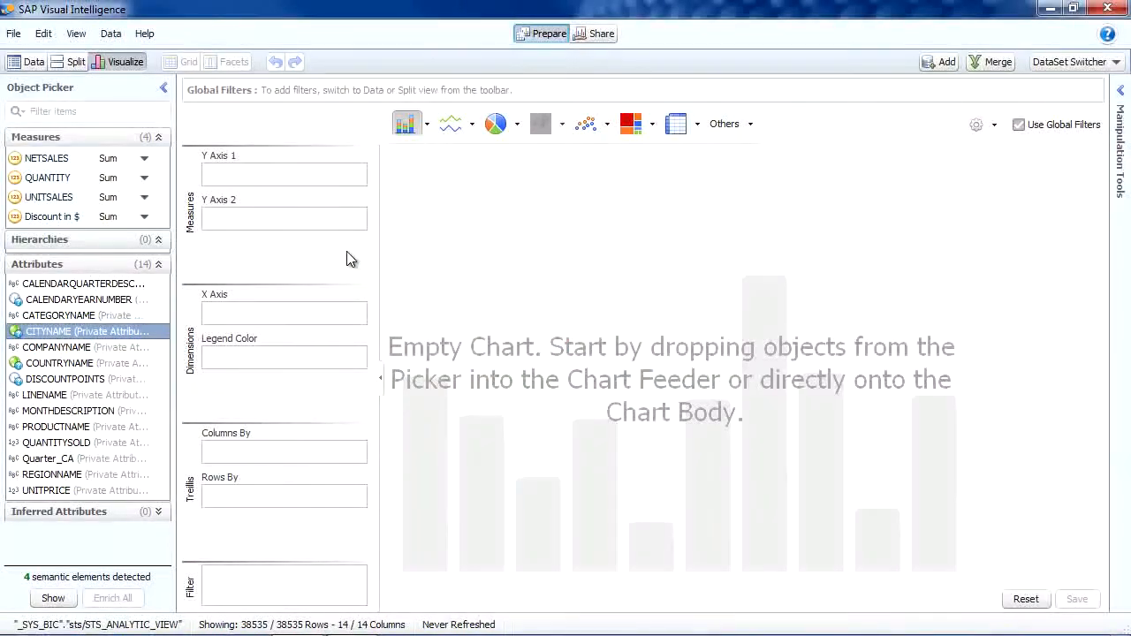
Replace the value Marseilles with Marseille in the CITYNAME column of the data view
{"action": "left_click", "coordinate": [30, 63]}
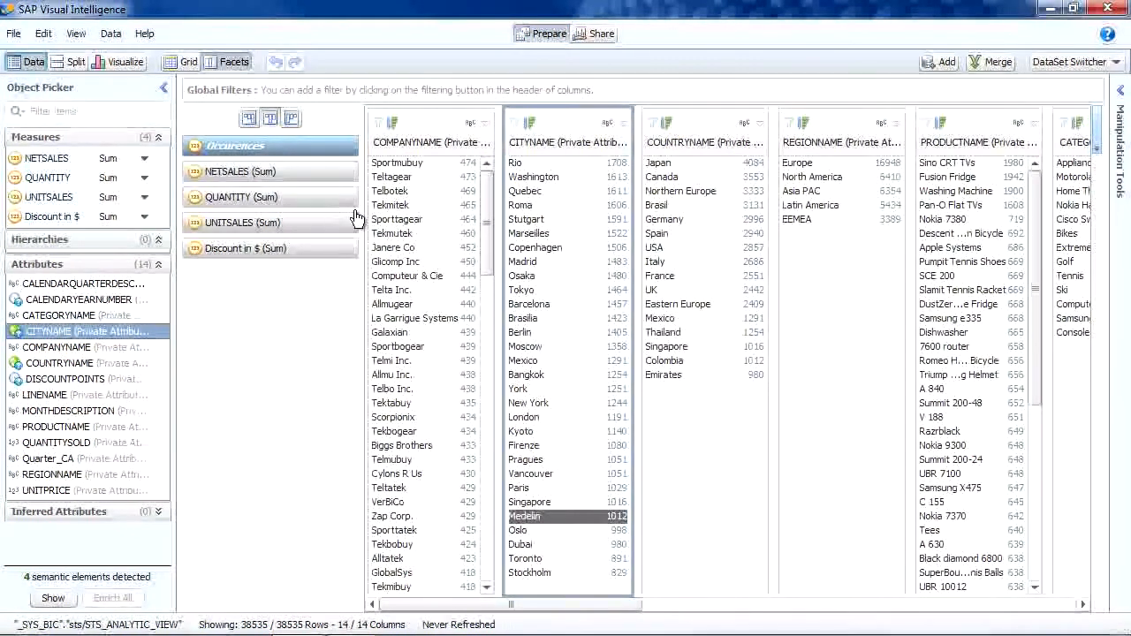
{"action": "left_click", "coordinate": [534, 233]}
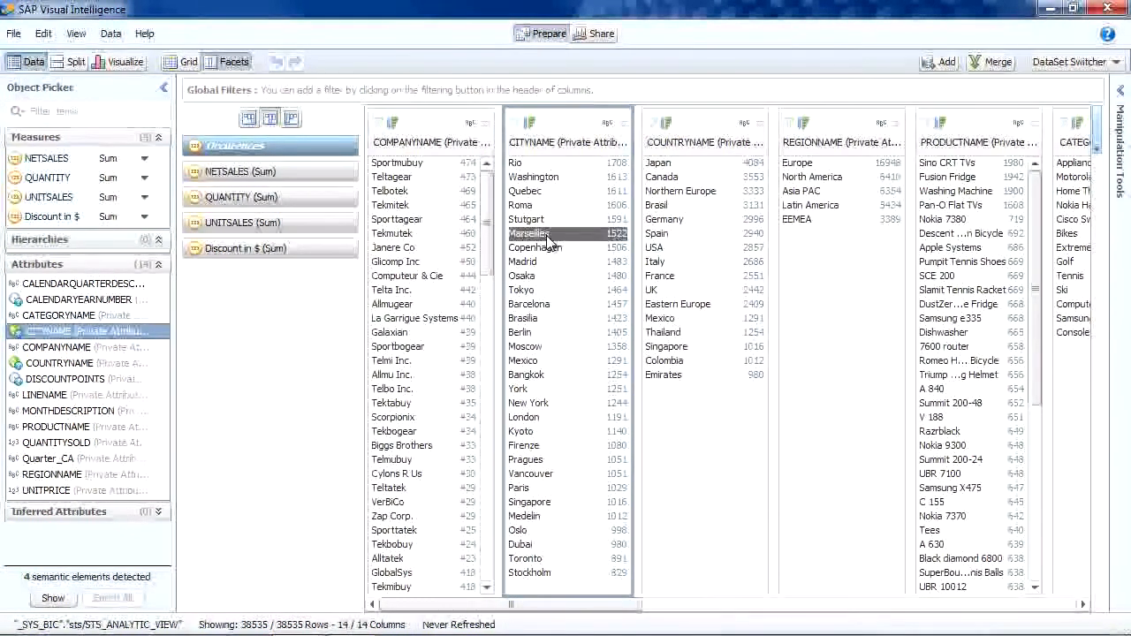
{"action": "left_click", "coordinate": [1119, 190]}
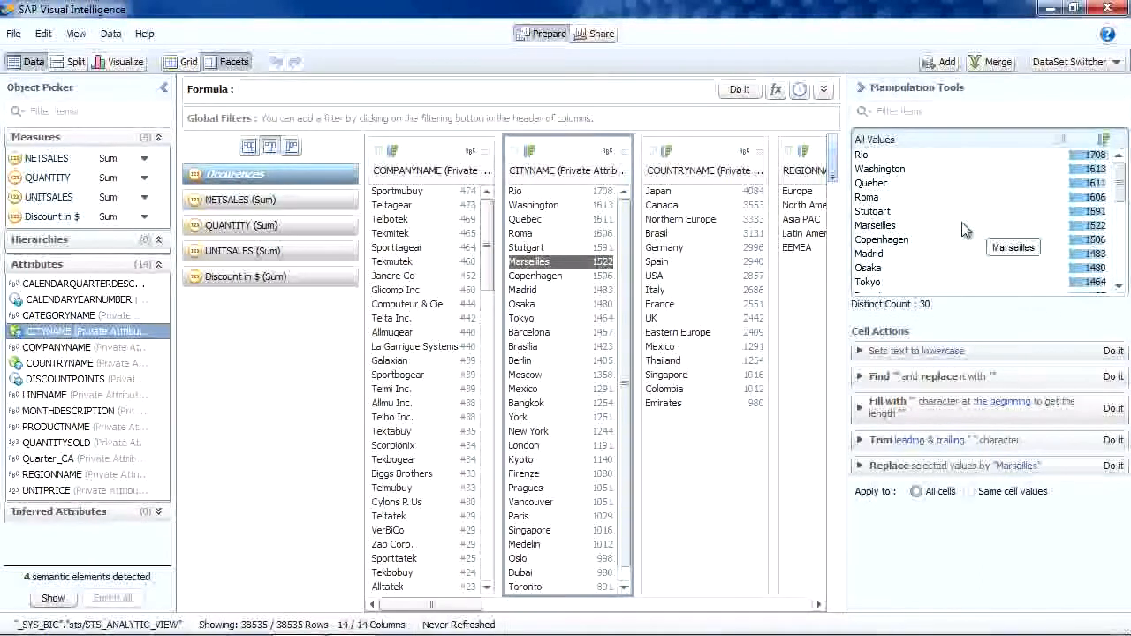
{"action": "left_click", "coordinate": [936, 226]}
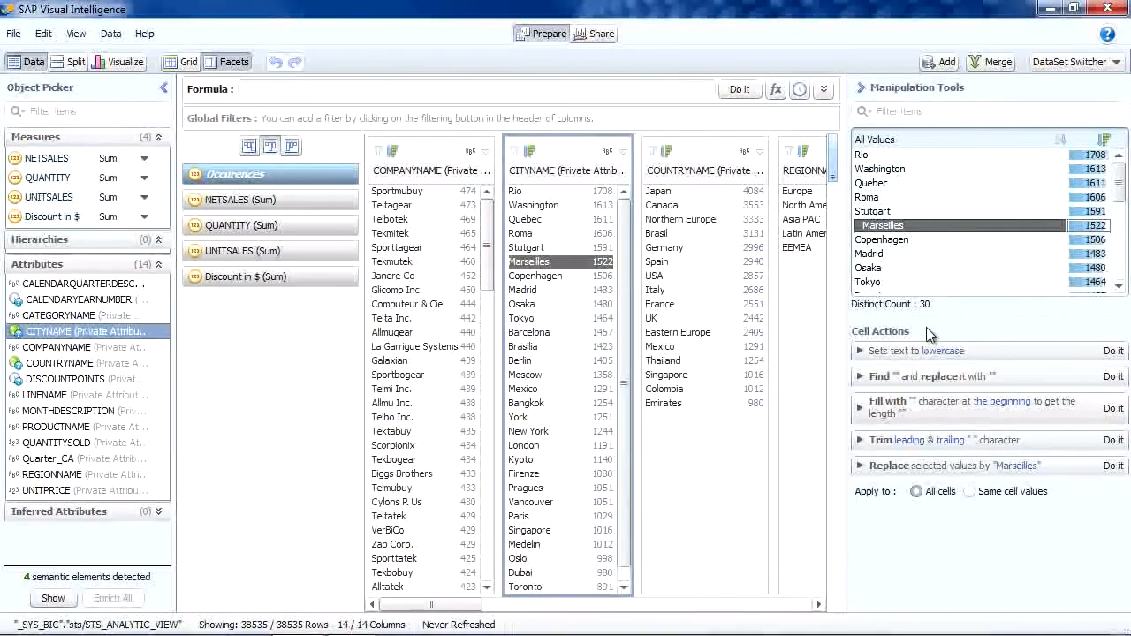
{"action": "left_click", "coordinate": [861, 467]}
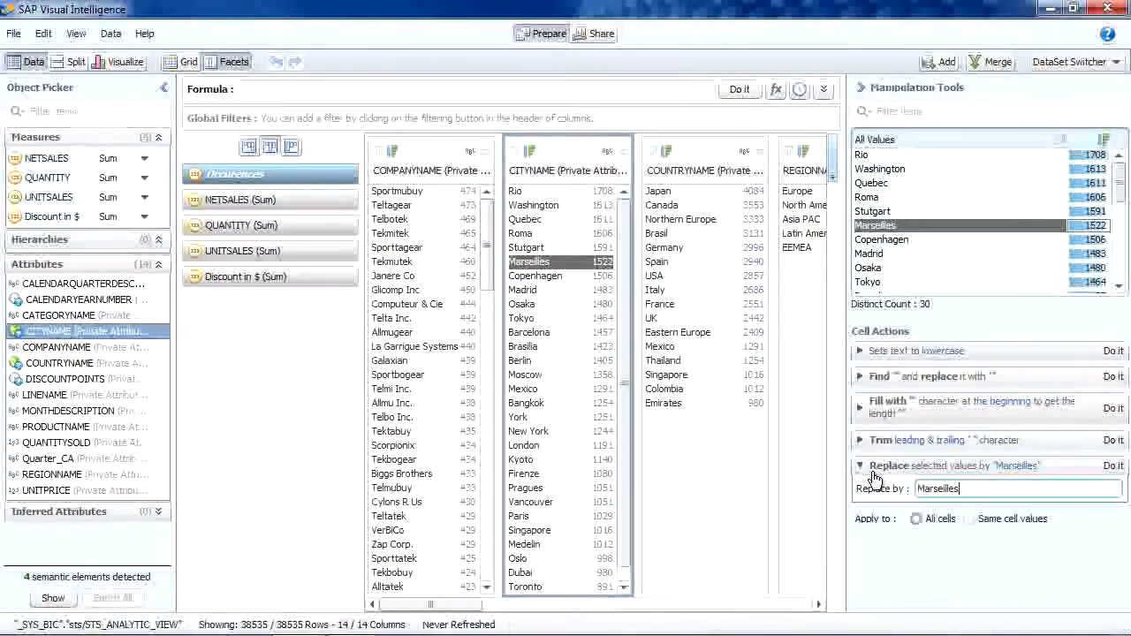
{"action": "key", "text": "BackSpace"}
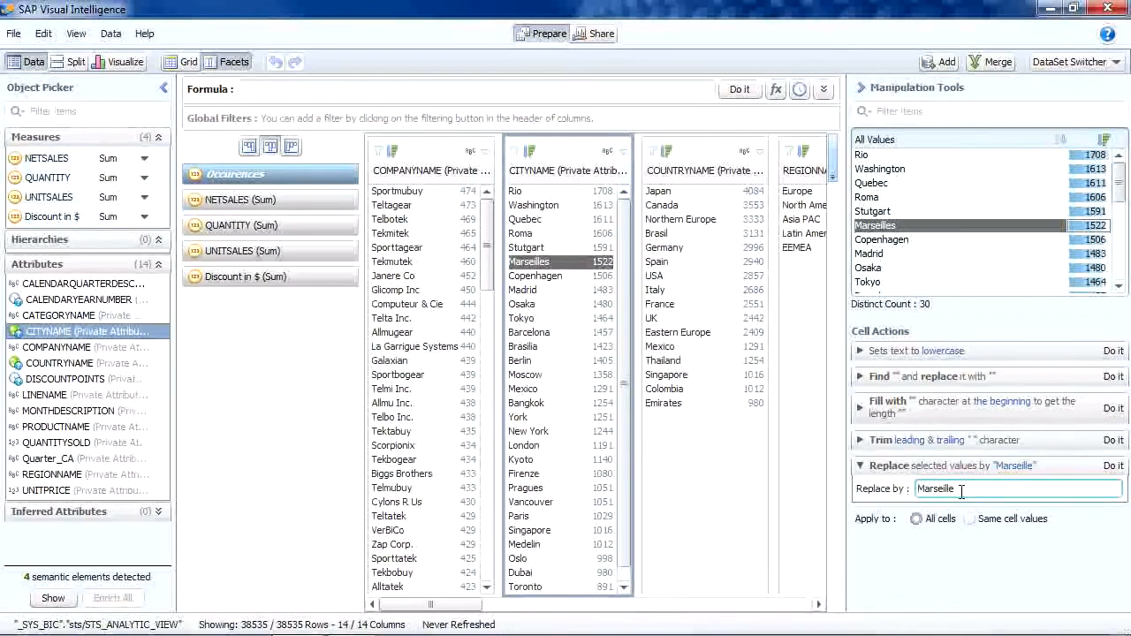
{"action": "left_click", "coordinate": [1112, 466]}
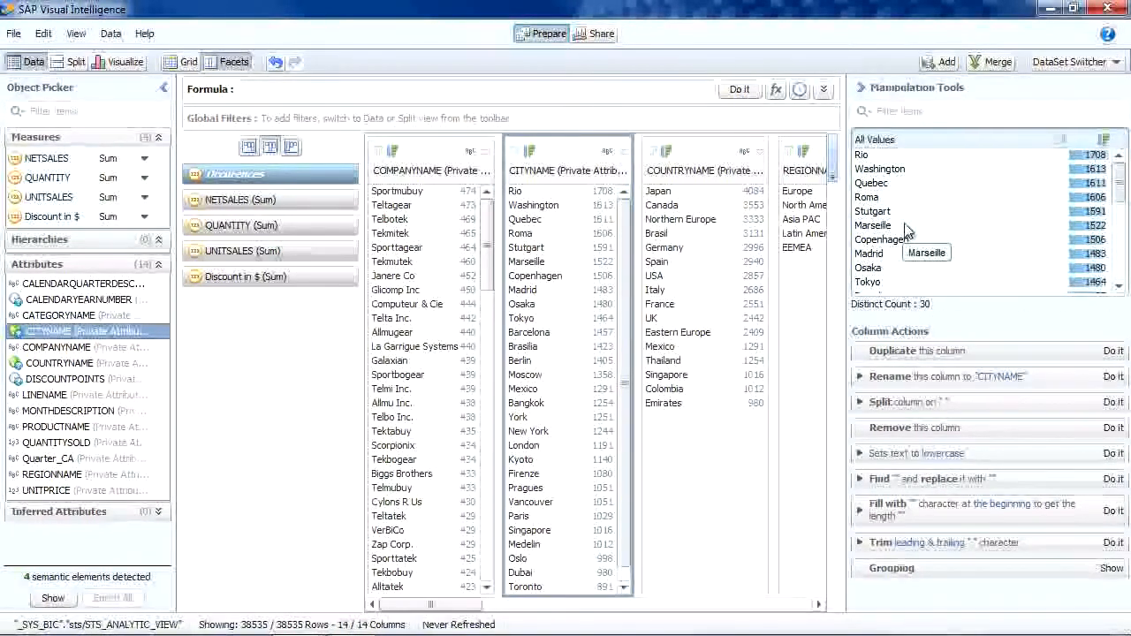
Replace the value Pragues with Prague in the CITYNAME column
{"action": "left_click_drag", "start_coordinate": [1117, 179], "coordinate": [1118, 208]}
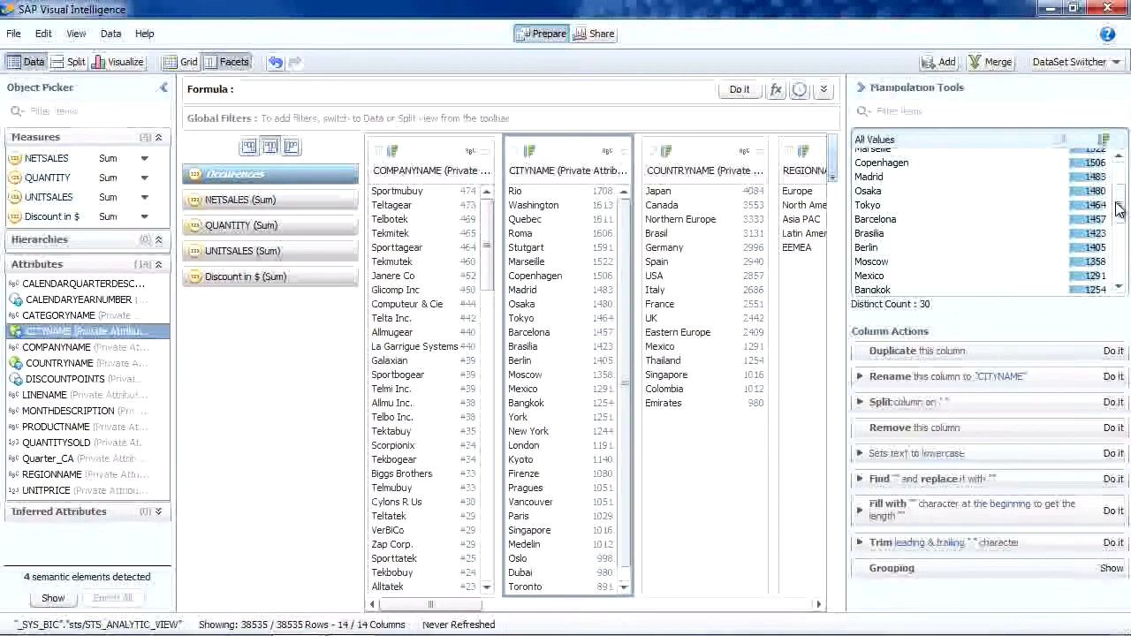
{"action": "left_click", "coordinate": [1115, 245]}
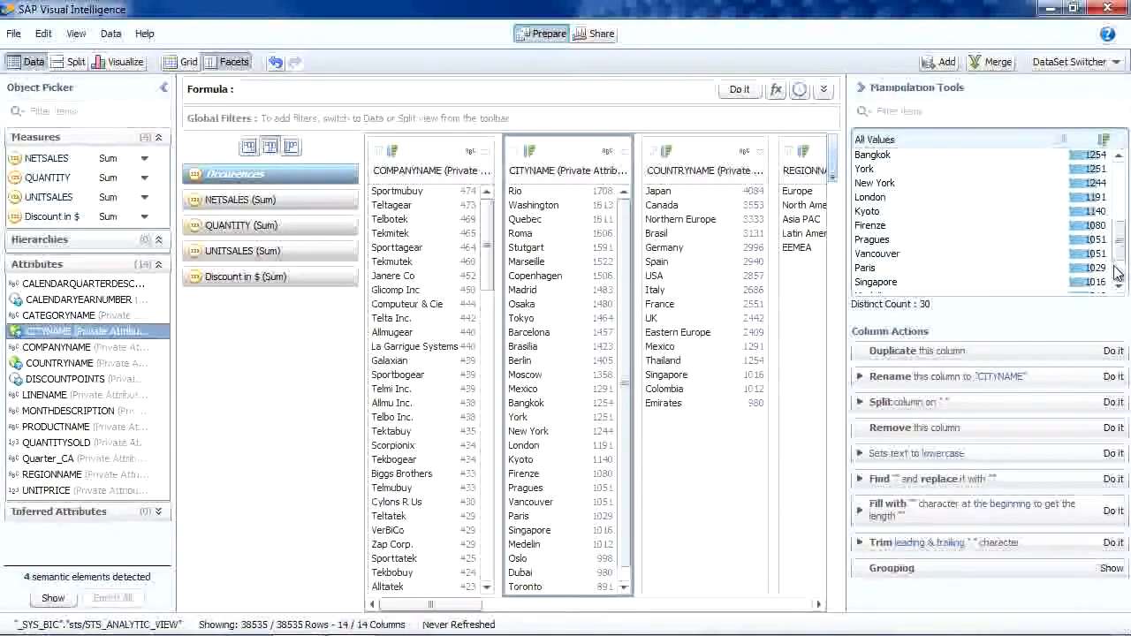
{"action": "left_click", "coordinate": [1114, 270]}
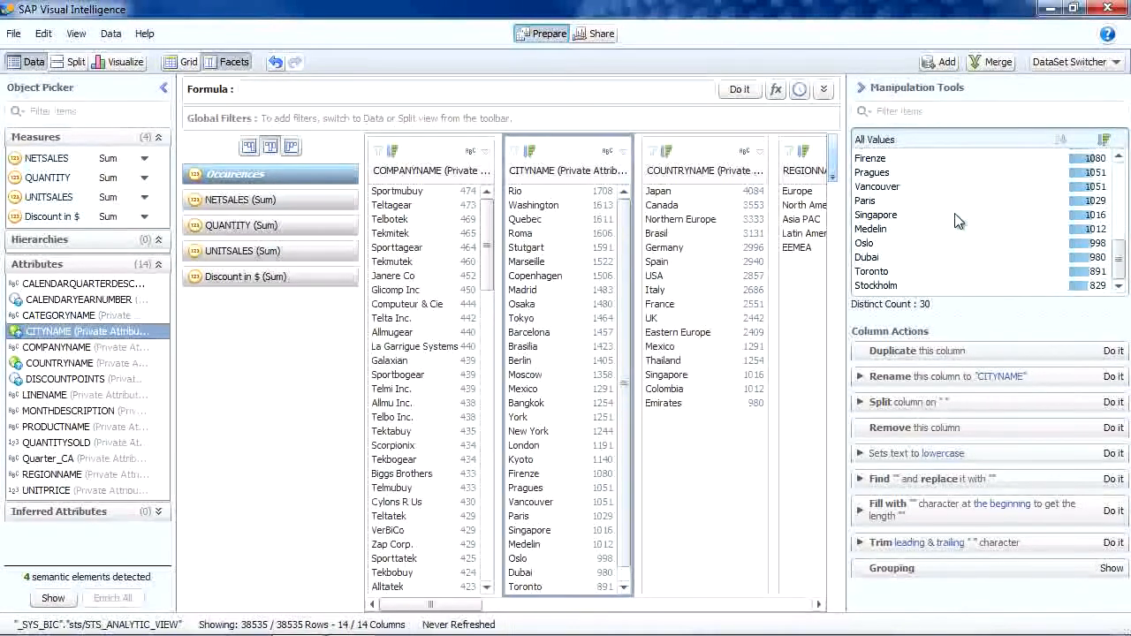
{"action": "left_click", "coordinate": [903, 175]}
{"action": "left_click", "coordinate": [973, 489]}
{"action": "key", "text": "BackSpace"}
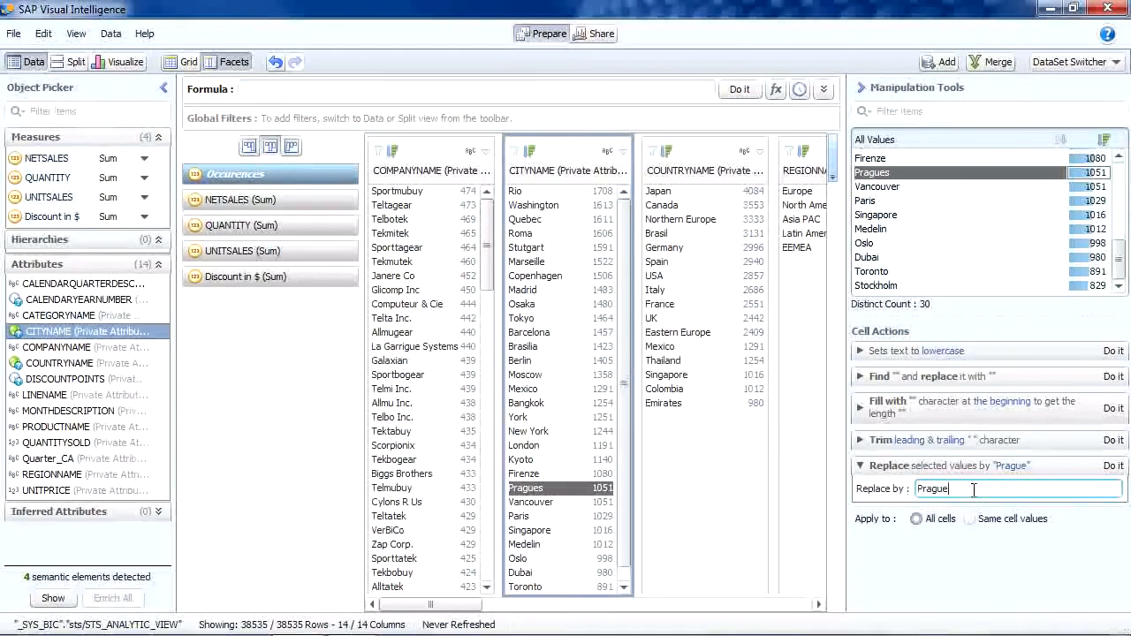
{"action": "left_click", "coordinate": [1114, 468]}
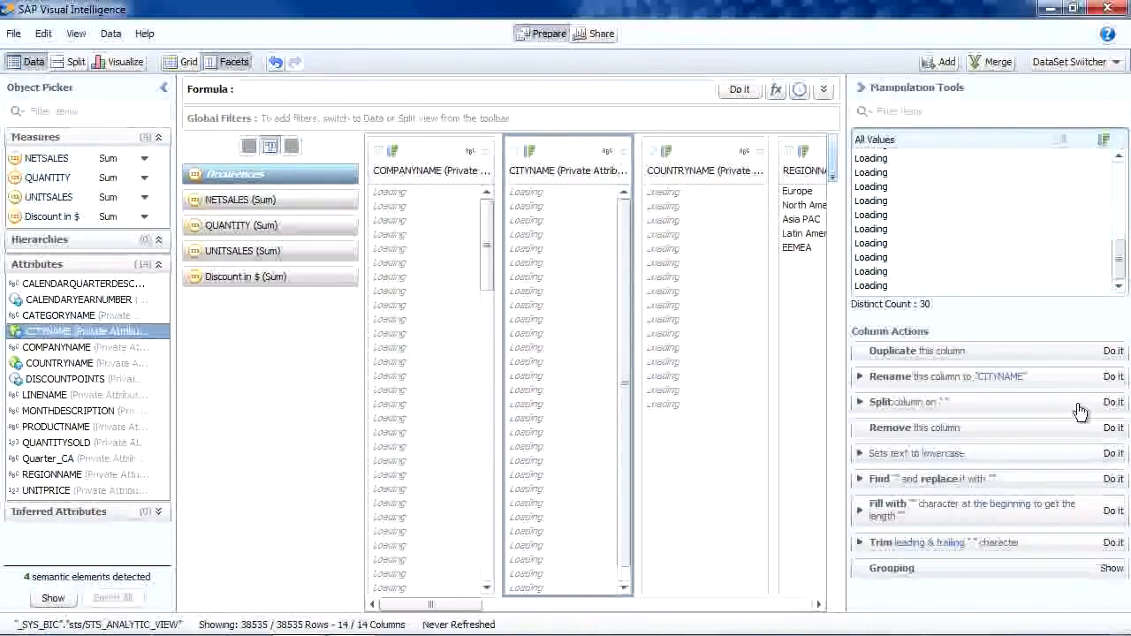
Replace the value Medelin with Medellin in the CITYNAME column
{"action": "left_click", "coordinate": [938, 230]}
{"action": "left_click", "coordinate": [956, 493]}
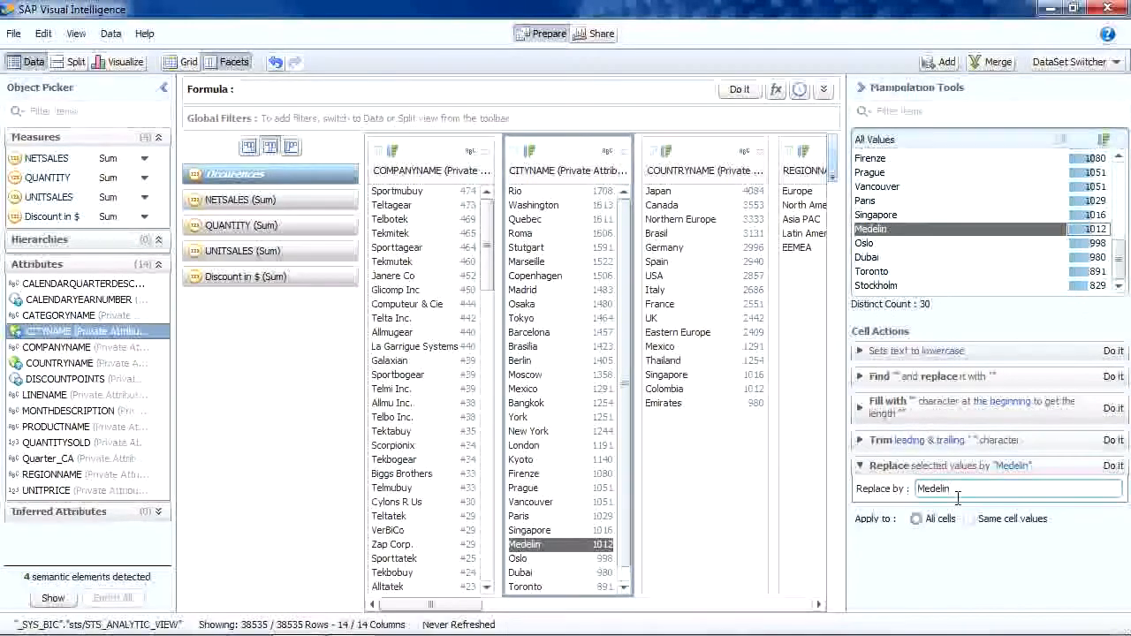
{"action": "type", "text": "l"}
{"action": "left_click", "coordinate": [1112, 466]}
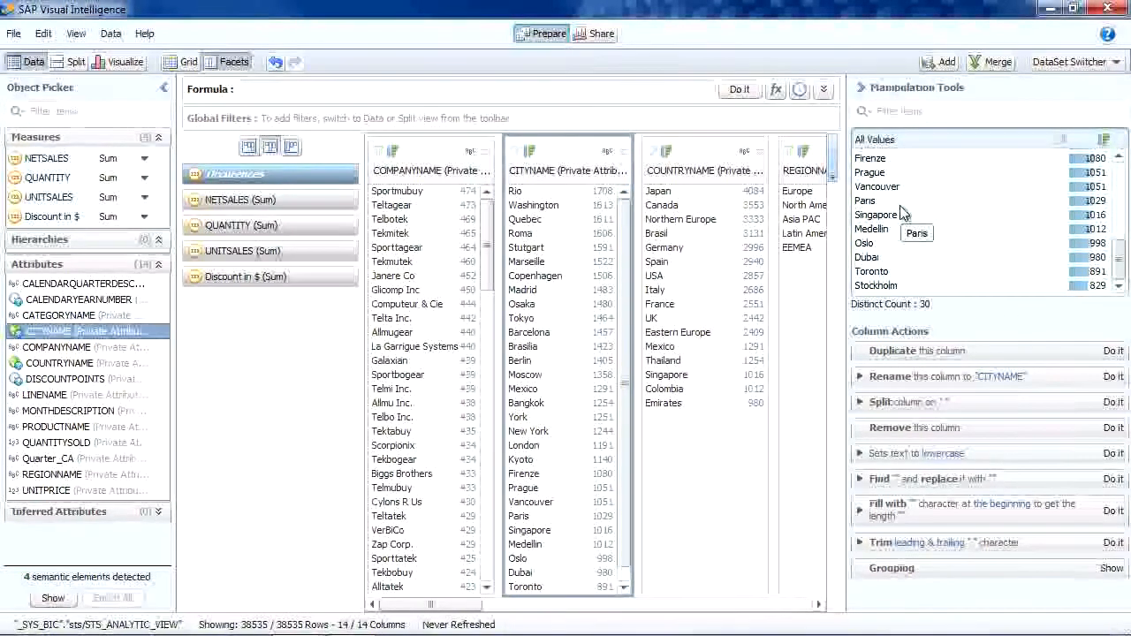
Sort the CITYNAME values alphabetically and group Paris and Marseille together under the new name Paris
{"action": "left_click", "coordinate": [1062, 142]}
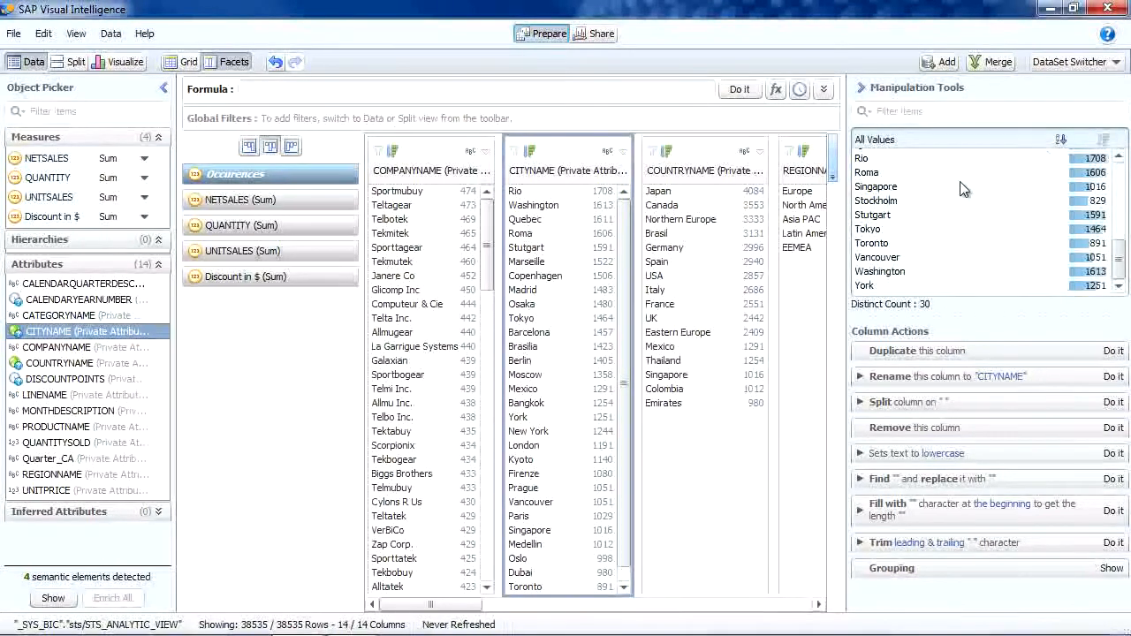
{"action": "scroll", "coordinate": [954, 190], "scroll_direction": "up", "scroll_amount": 5}
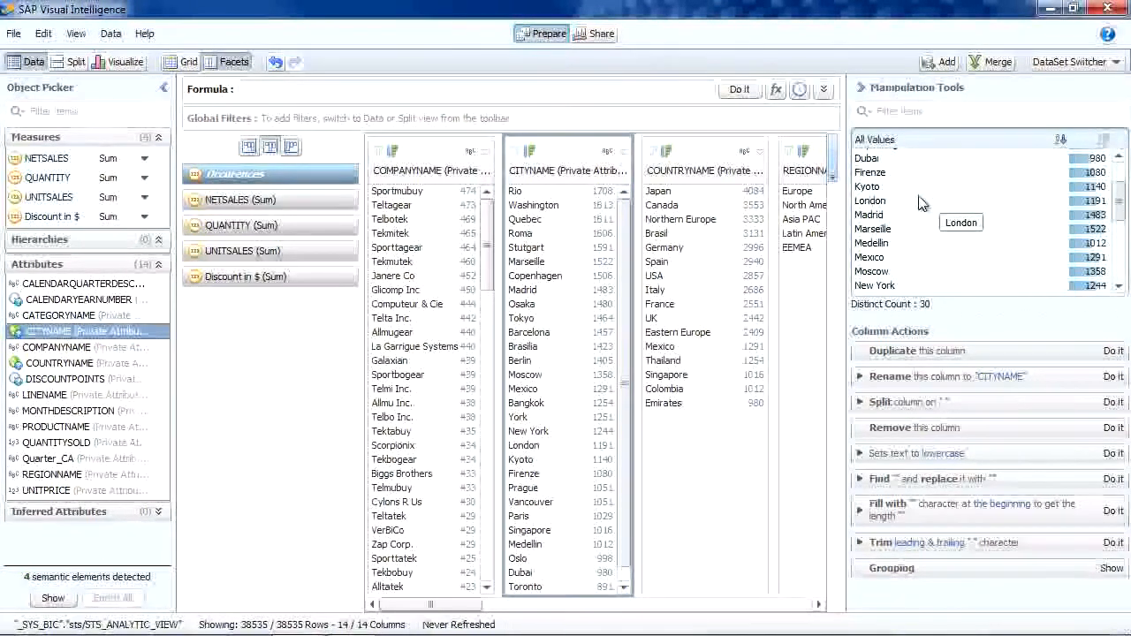
{"action": "scroll", "coordinate": [938, 203], "scroll_direction": "down", "scroll_amount": 2}
{"action": "left_click", "coordinate": [896, 241]}
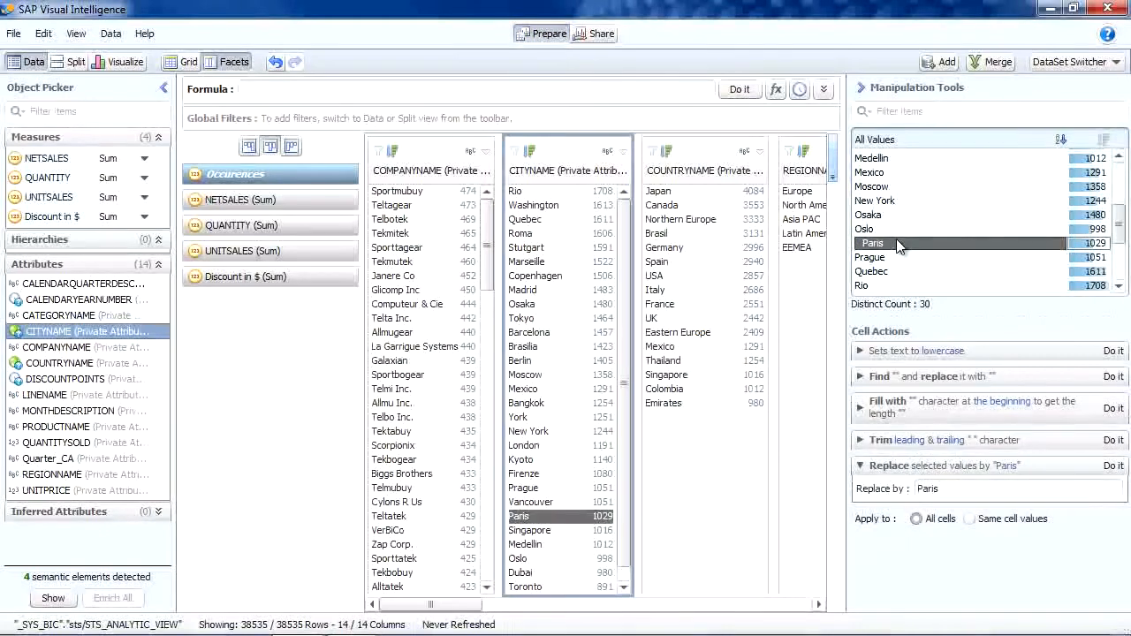
{"action": "scroll", "coordinate": [900, 215], "scroll_direction": "up", "scroll_amount": 1}
{"action": "left_click", "coordinate": [899, 186], "text": "ctrl"}
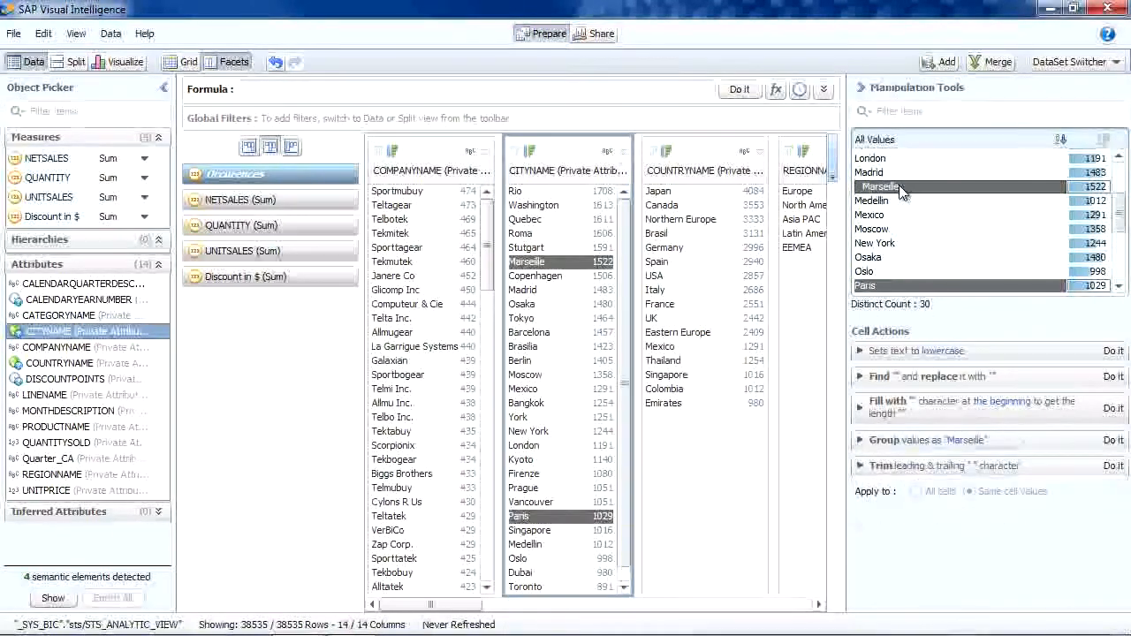
{"action": "left_click", "coordinate": [918, 440]}
{"action": "key", "text": "ctrl+a"}
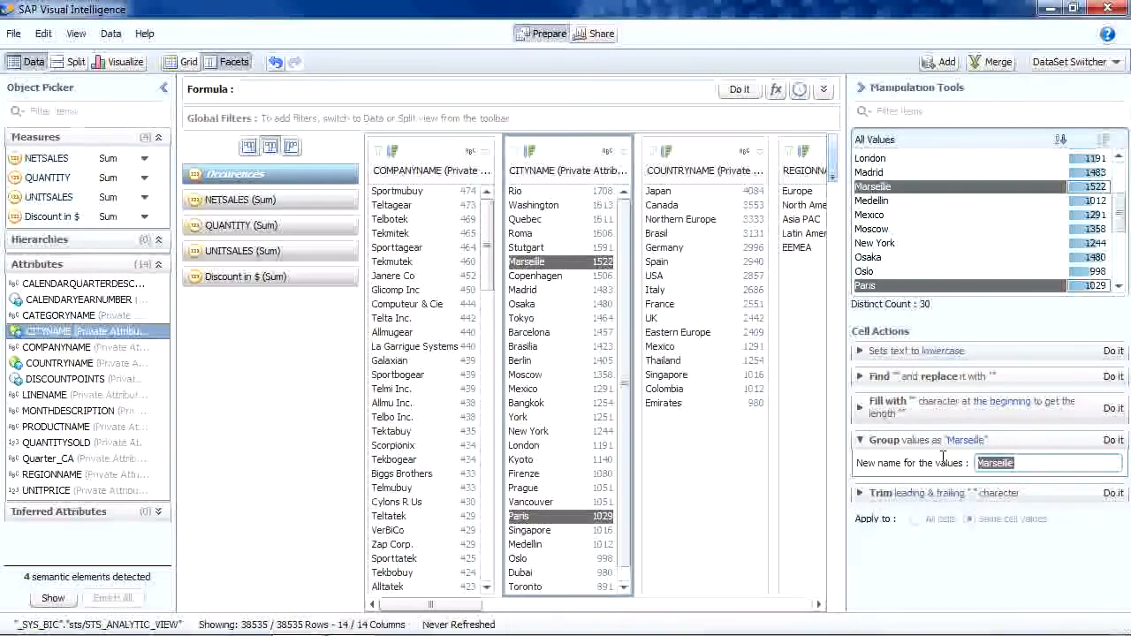
{"action": "type", "text": "Paris"}
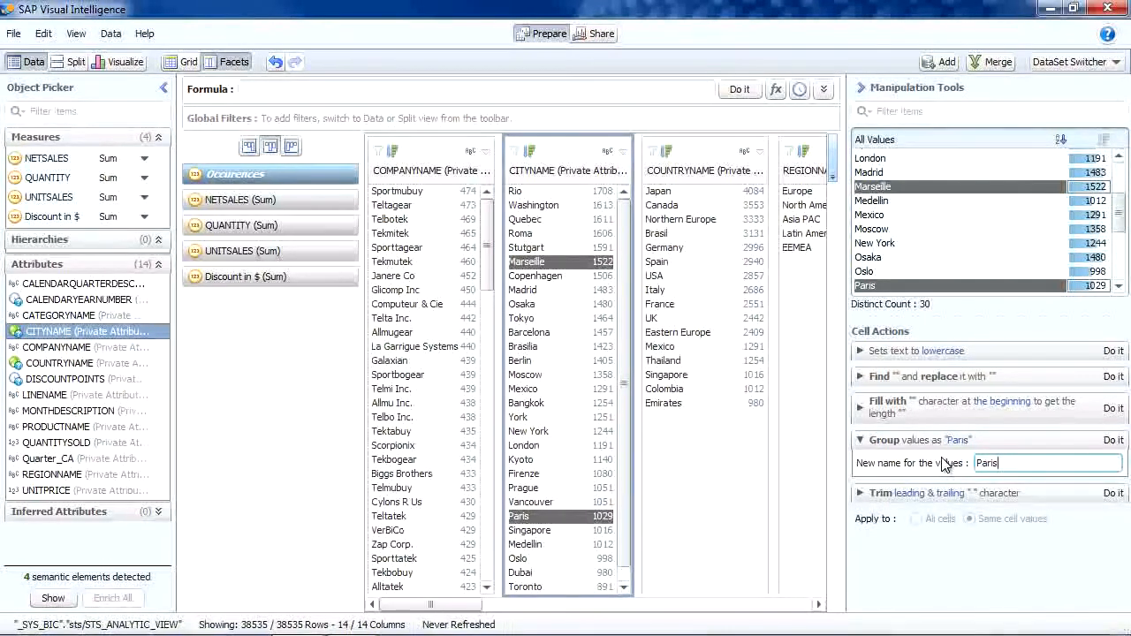
{"action": "left_click", "coordinate": [1113, 440]}
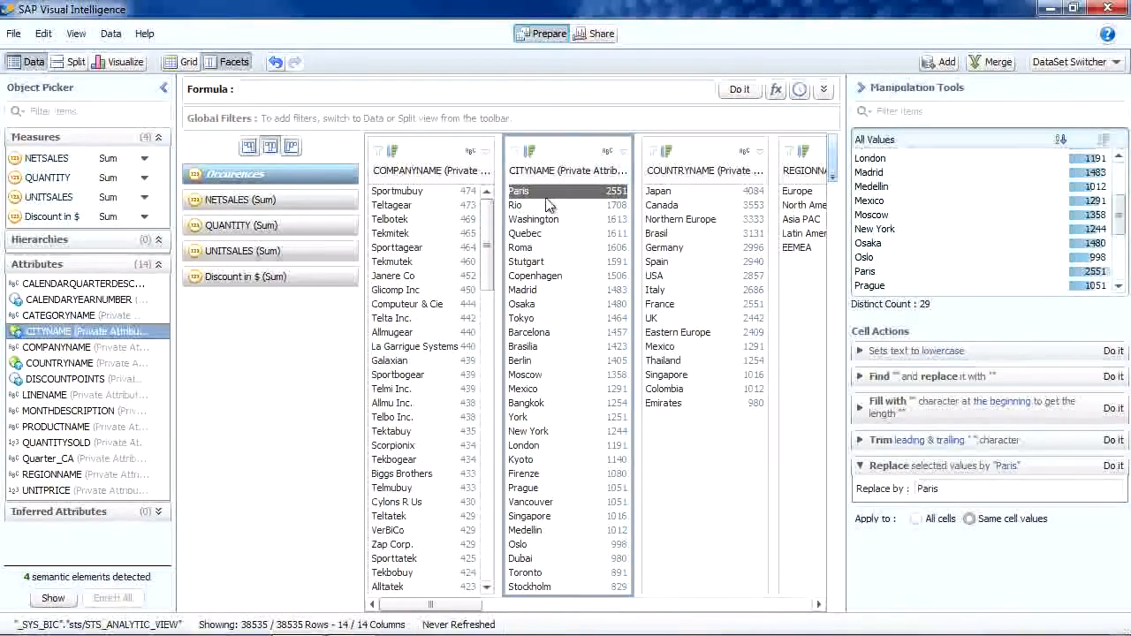
{"action": "mouse_move", "coordinate": [538, 194]}
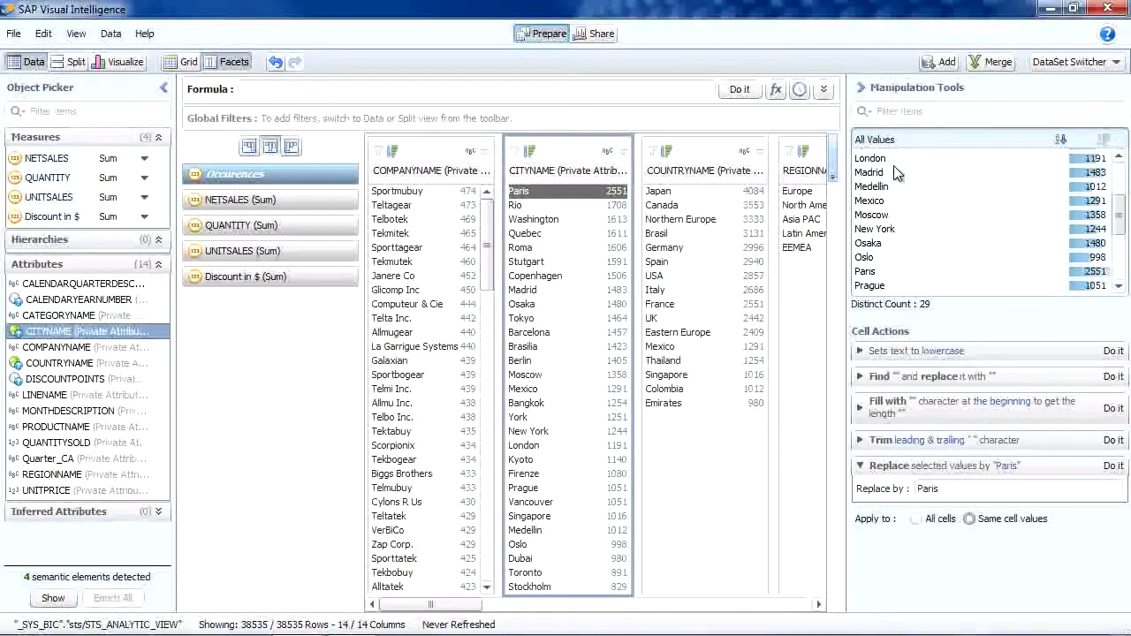
In the Visualize view, create a geographic hierarchy by names from CITYNAME, with Sub-Region set to None and City set to CITYNAME
{"action": "left_click", "coordinate": [861, 87]}
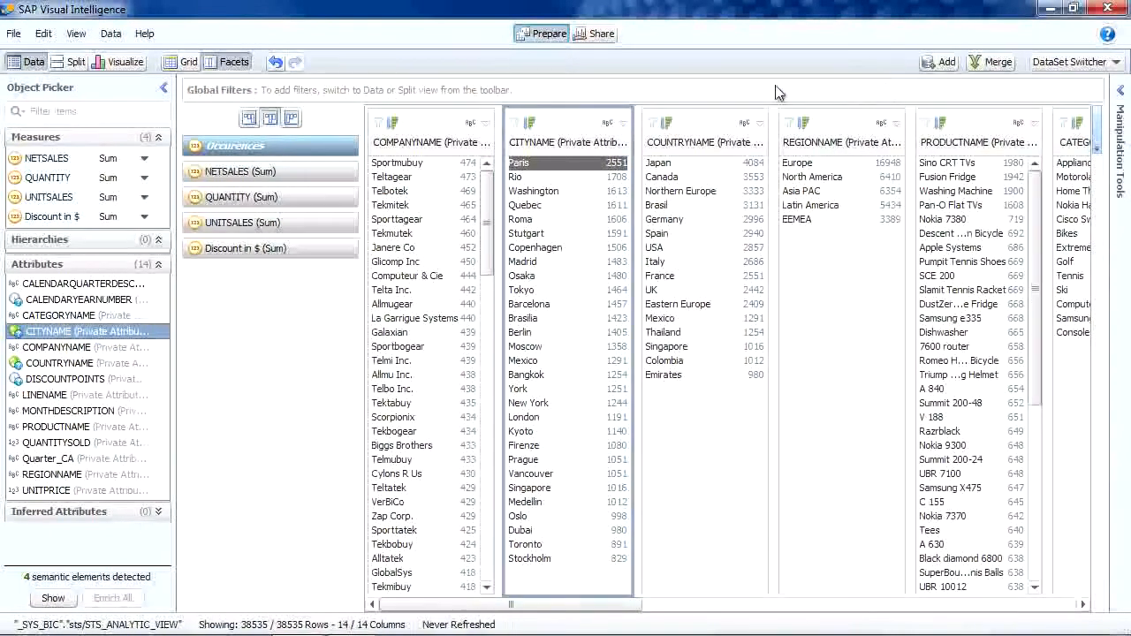
{"action": "left_click", "coordinate": [113, 62]}
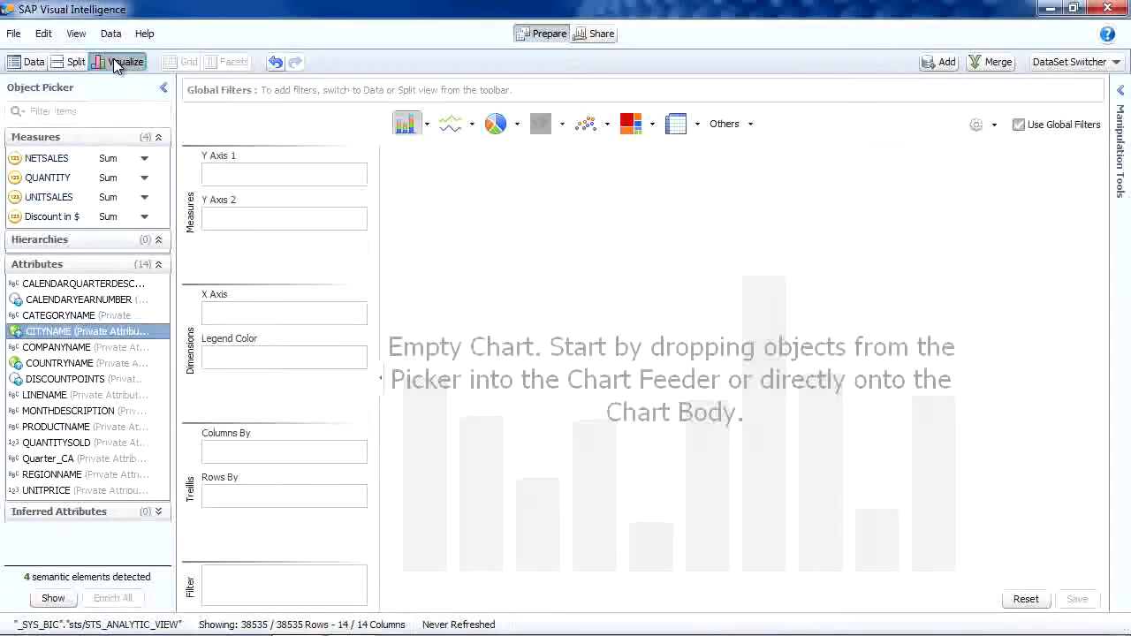
{"action": "right_click", "coordinate": [58, 332]}
{"action": "mouse_move", "coordinate": [145, 437]}
{"action": "left_click", "coordinate": [292, 439]}
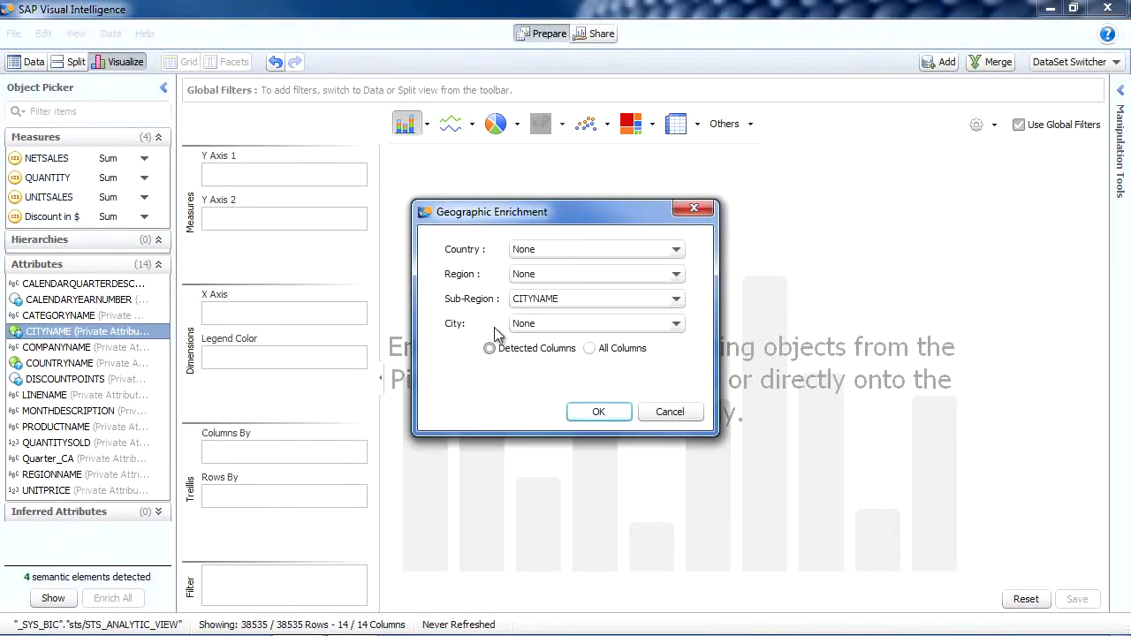
{"action": "left_click", "coordinate": [551, 301]}
{"action": "left_click", "coordinate": [546, 318]}
{"action": "left_click", "coordinate": [545, 325]}
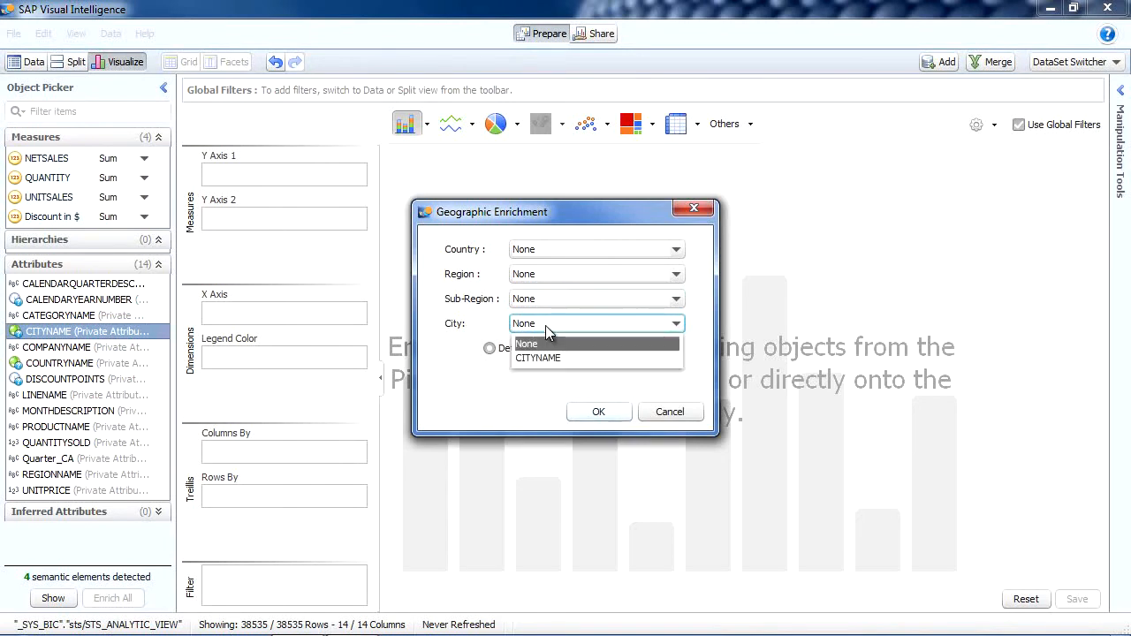
{"action": "left_click", "coordinate": [528, 354]}
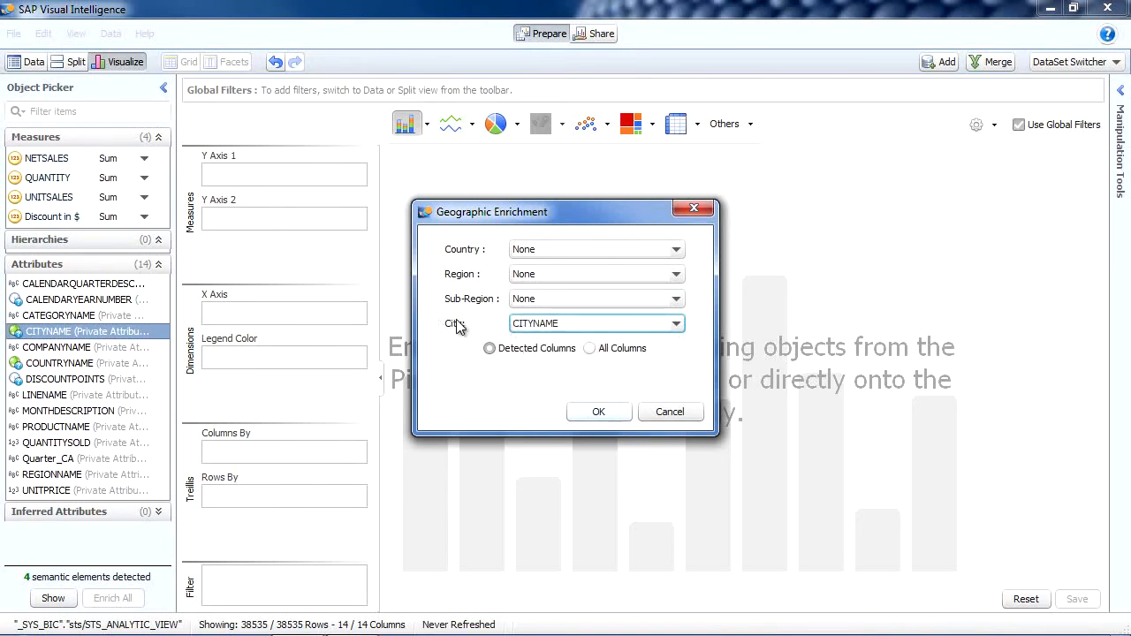
{"action": "left_click", "coordinate": [593, 414]}
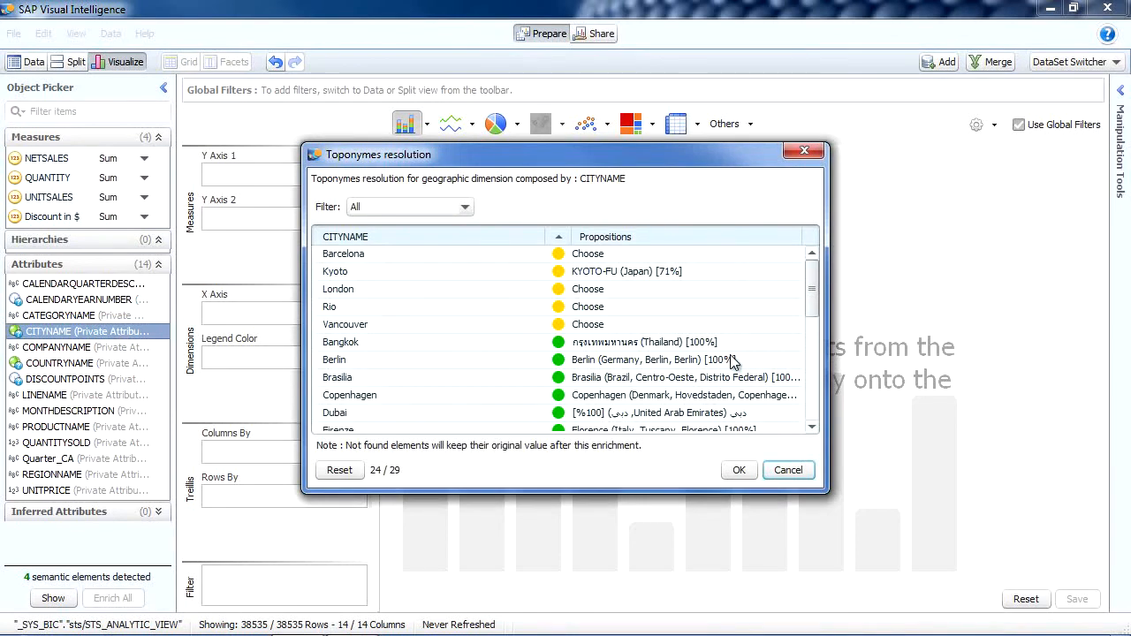
Resolve Vancouver to British Columbia, Canada, London to England, United Kingdom, and Barcelona to Catalonia, Spain, and accept the toponym matches
{"action": "left_click", "coordinate": [694, 323]}
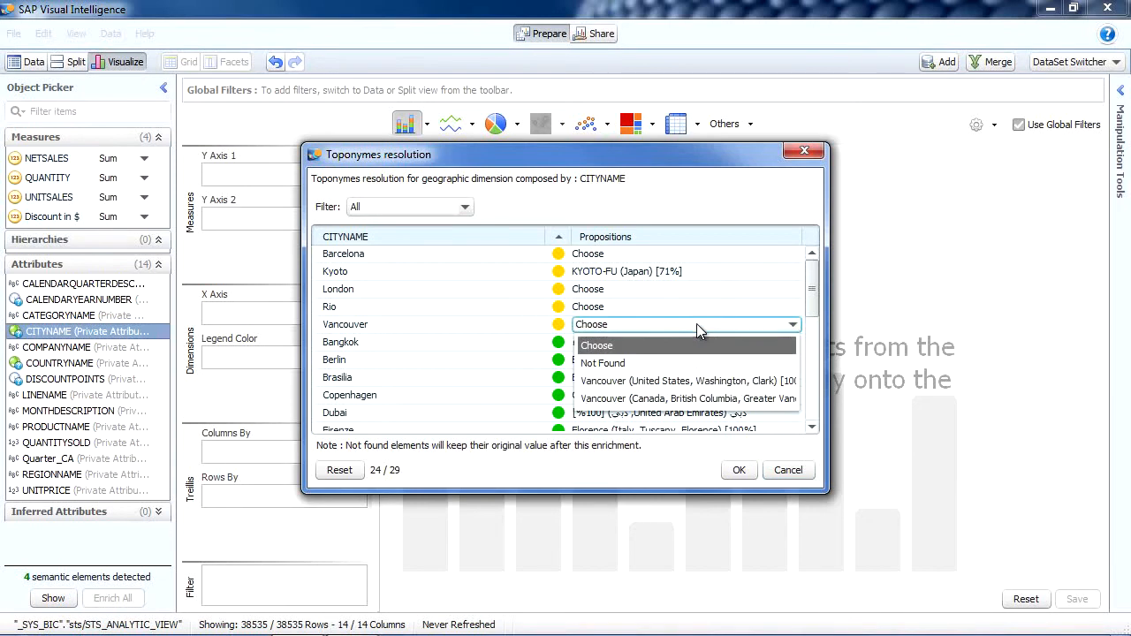
{"action": "left_click", "coordinate": [660, 399]}
{"action": "left_click", "coordinate": [629, 298]}
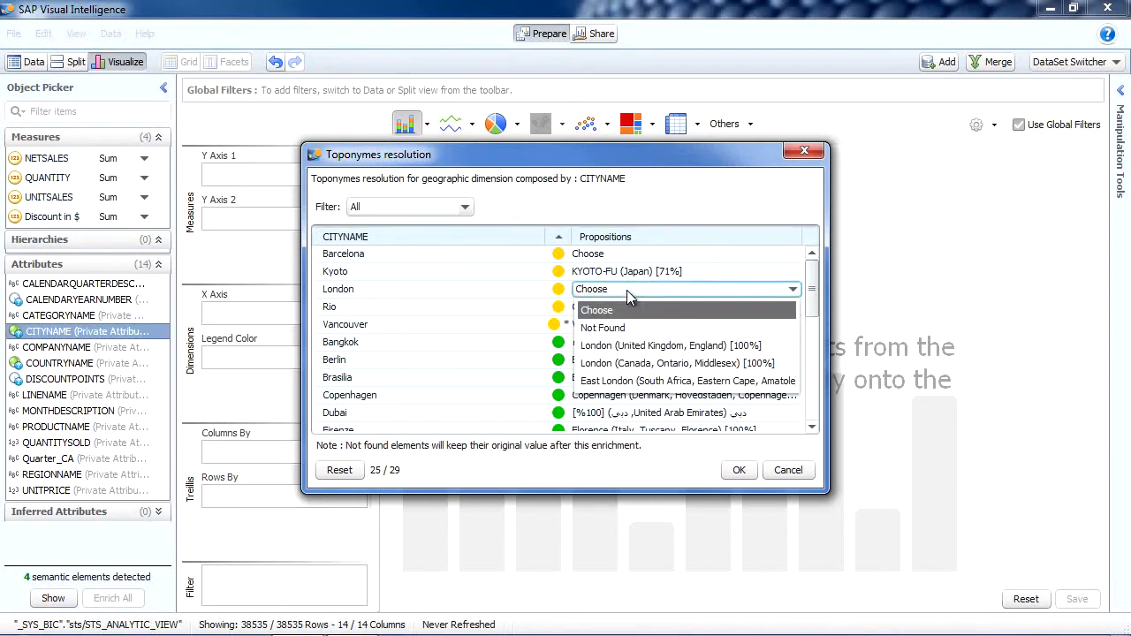
{"action": "left_click", "coordinate": [630, 343]}
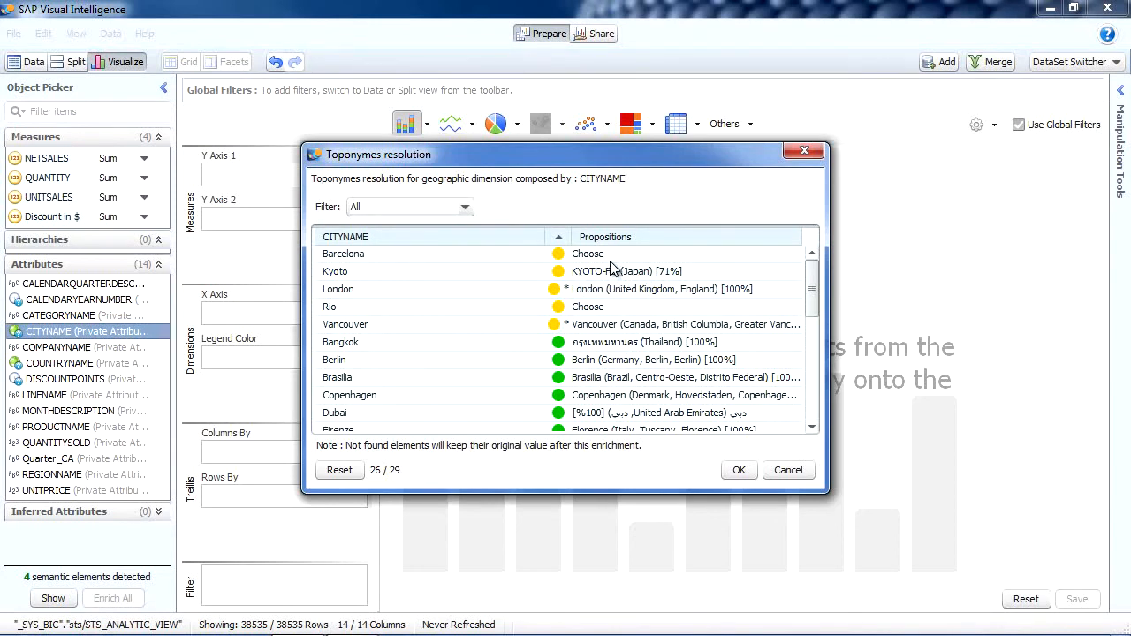
{"action": "left_click", "coordinate": [612, 255]}
{"action": "left_click", "coordinate": [610, 303]}
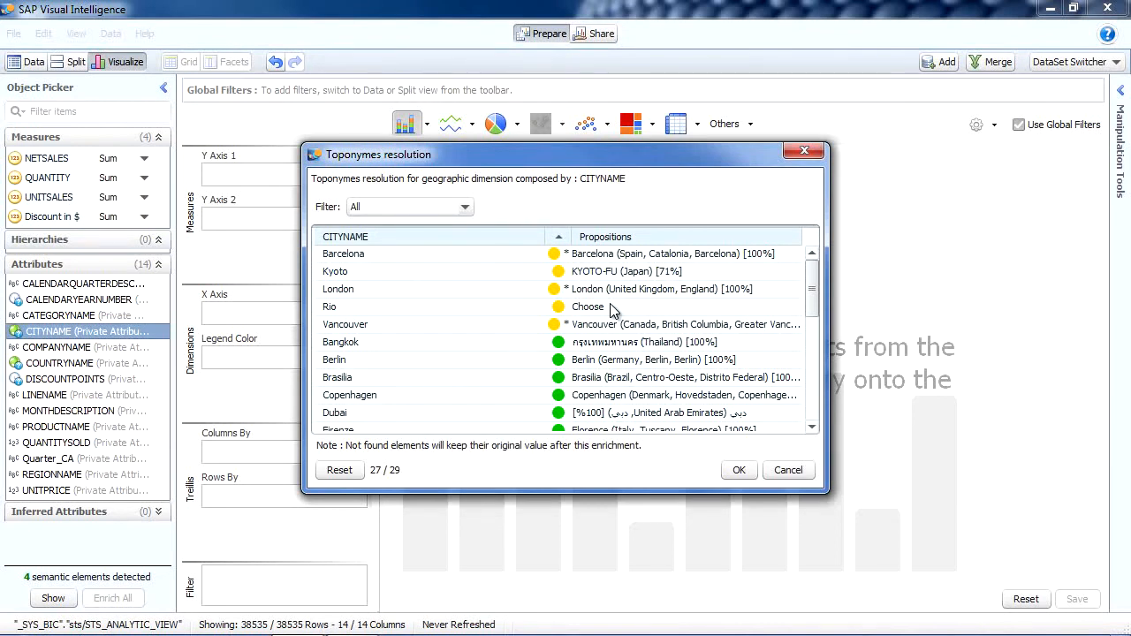
{"action": "left_click", "coordinate": [734, 470]}
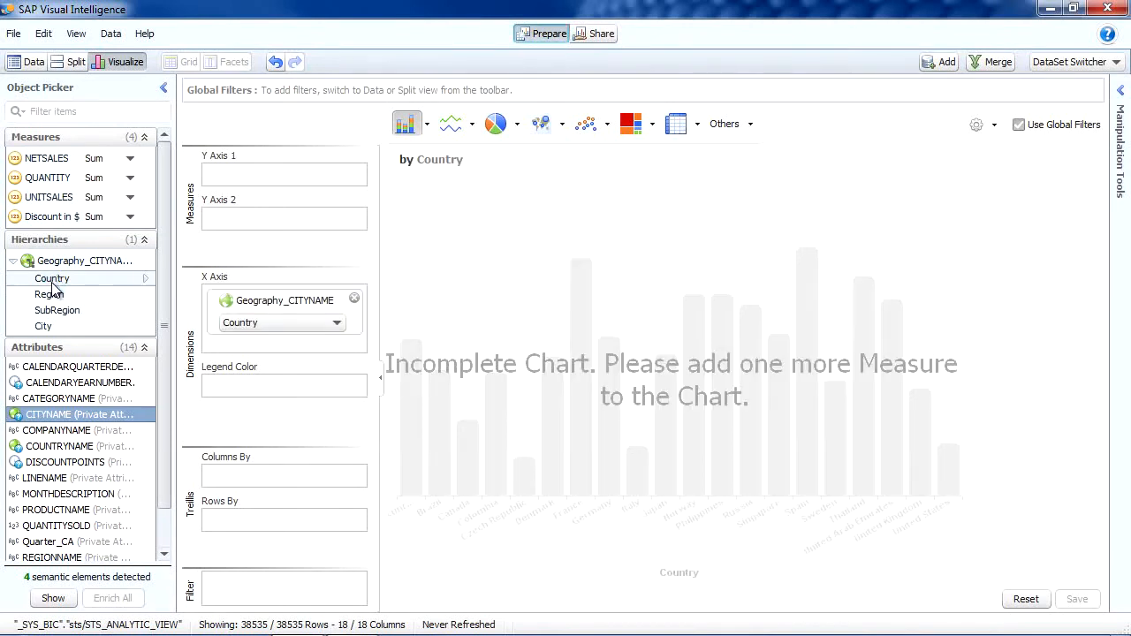
Show UNITSALES by Country of the Geography_CITYNAME hierarchy on a geographic bubble map
{"action": "left_click", "coordinate": [540, 124]}
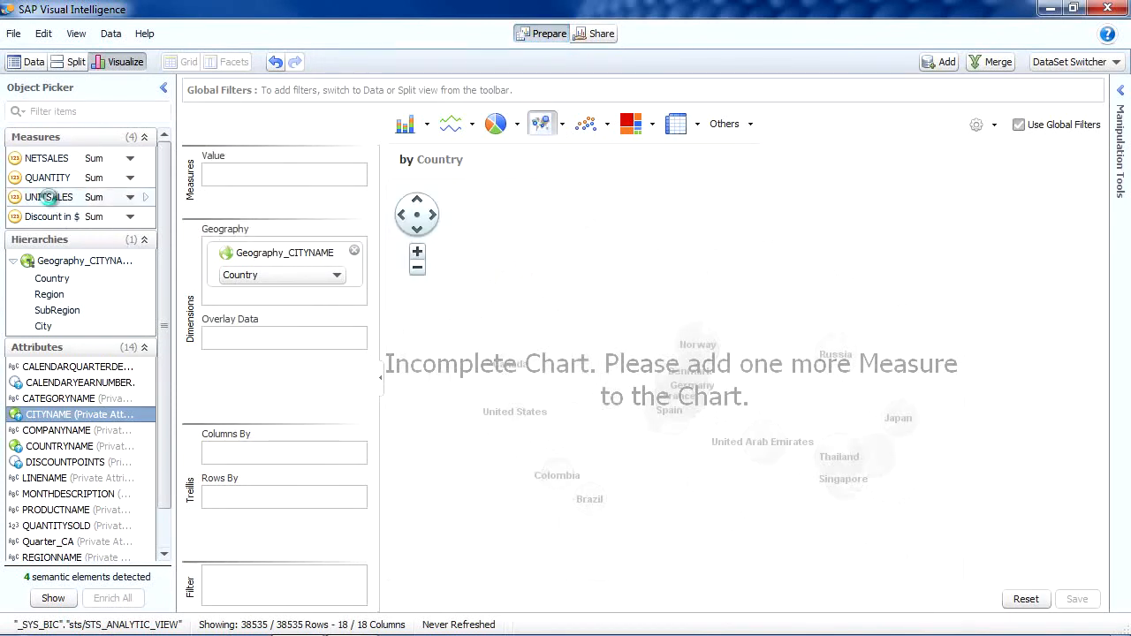
{"action": "double_click", "coordinate": [51, 197]}
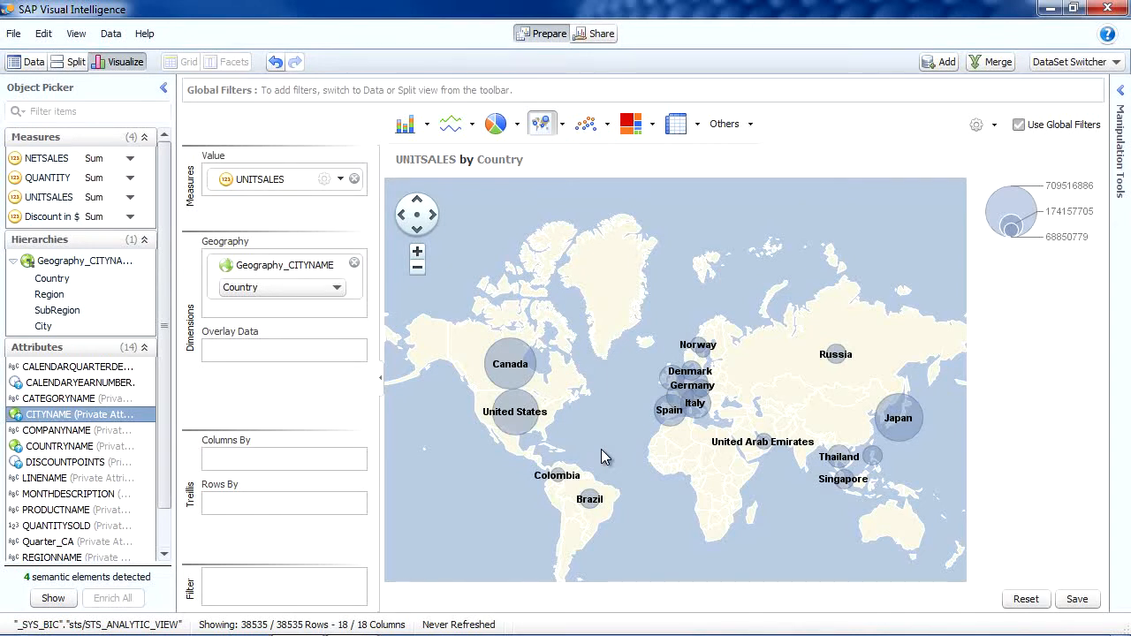
Delete the Region and SubRegion levels from the Geography_CITYNAME hierarchy
{"action": "right_click", "coordinate": [62, 298]}
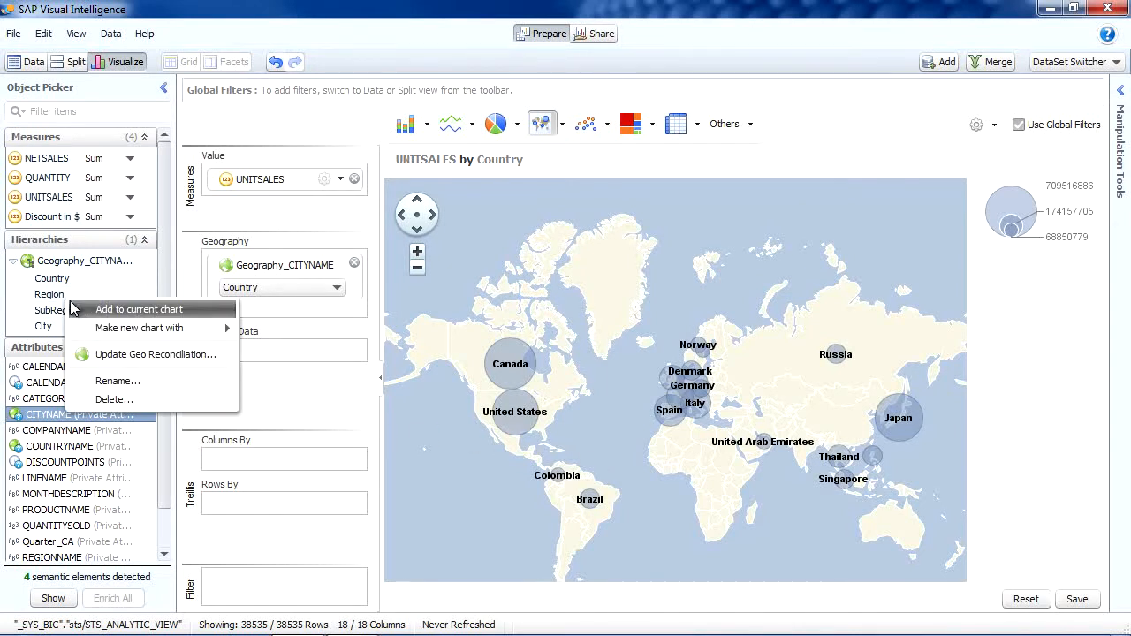
{"action": "left_click", "coordinate": [114, 398]}
{"action": "left_click", "coordinate": [745, 357]}
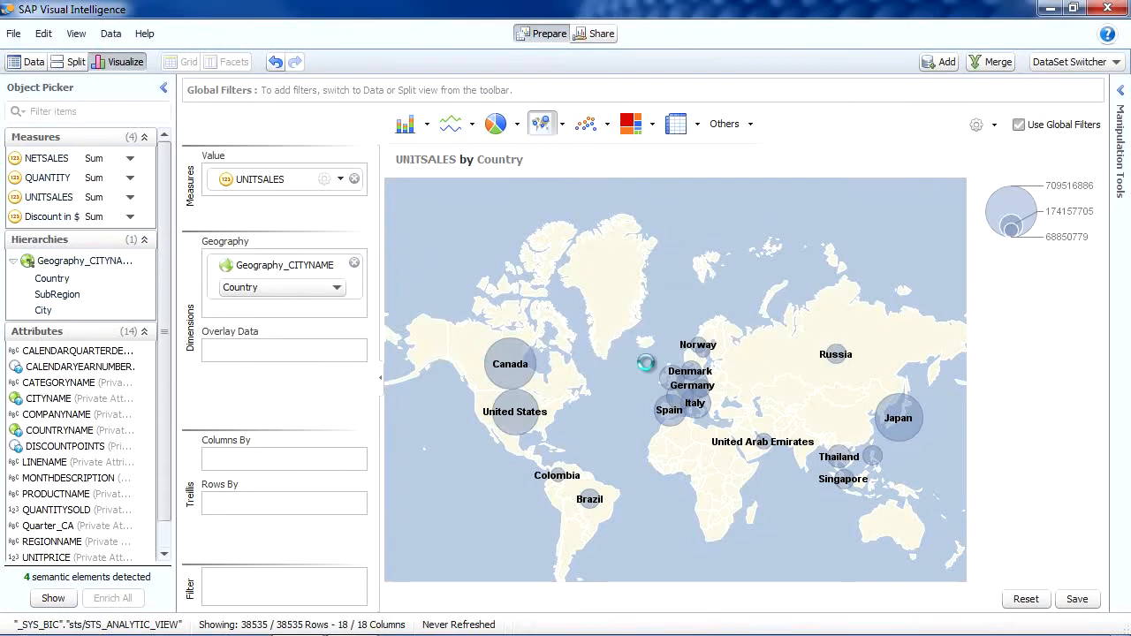
{"action": "right_click", "coordinate": [66, 300]}
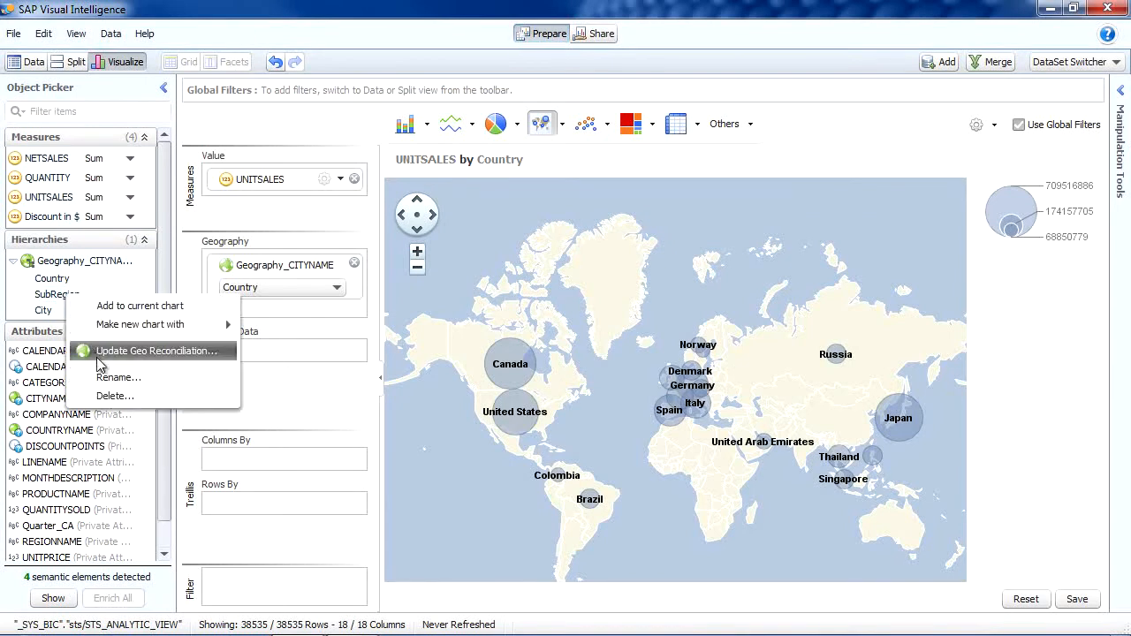
{"action": "left_click", "coordinate": [114, 396]}
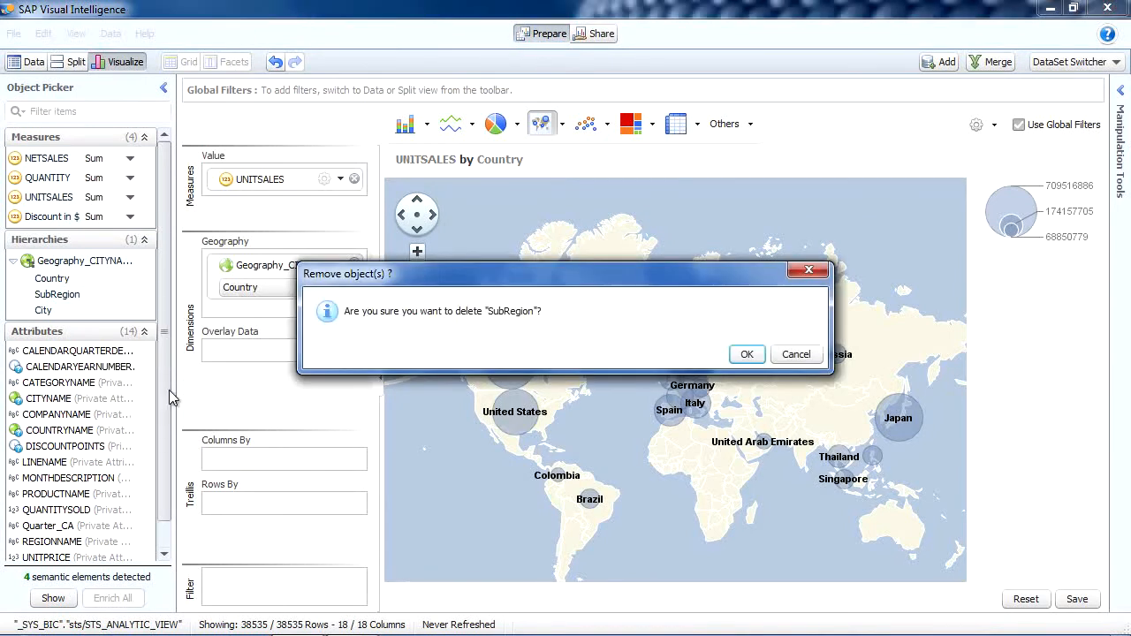
{"action": "left_click", "coordinate": [747, 355]}
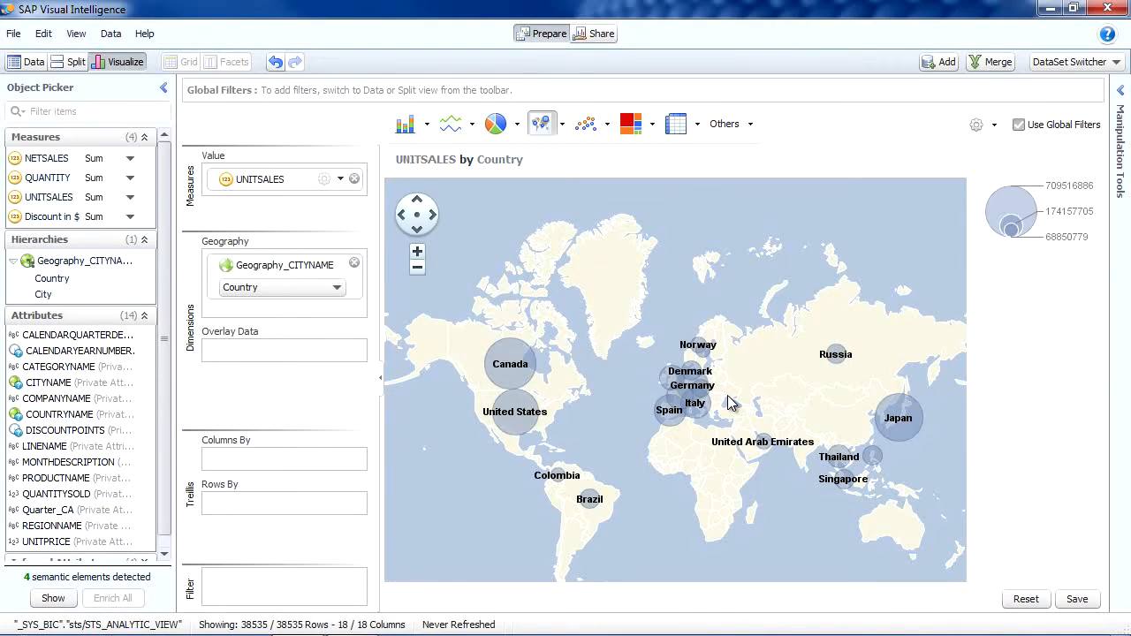
Drill down on France in the bubble map to view its unit sales by city, and drill back up to the country level
{"action": "scroll", "coordinate": [723, 403], "scroll_direction": "up", "scroll_amount": 1}
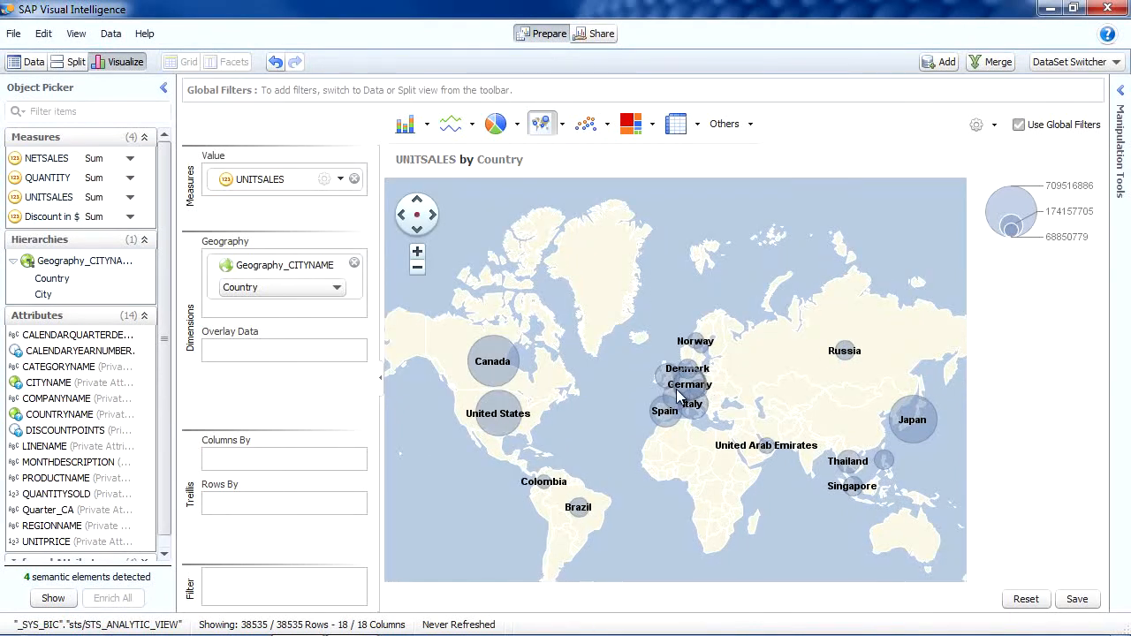
{"action": "scroll", "coordinate": [643, 387], "scroll_direction": "up", "scroll_amount": 1}
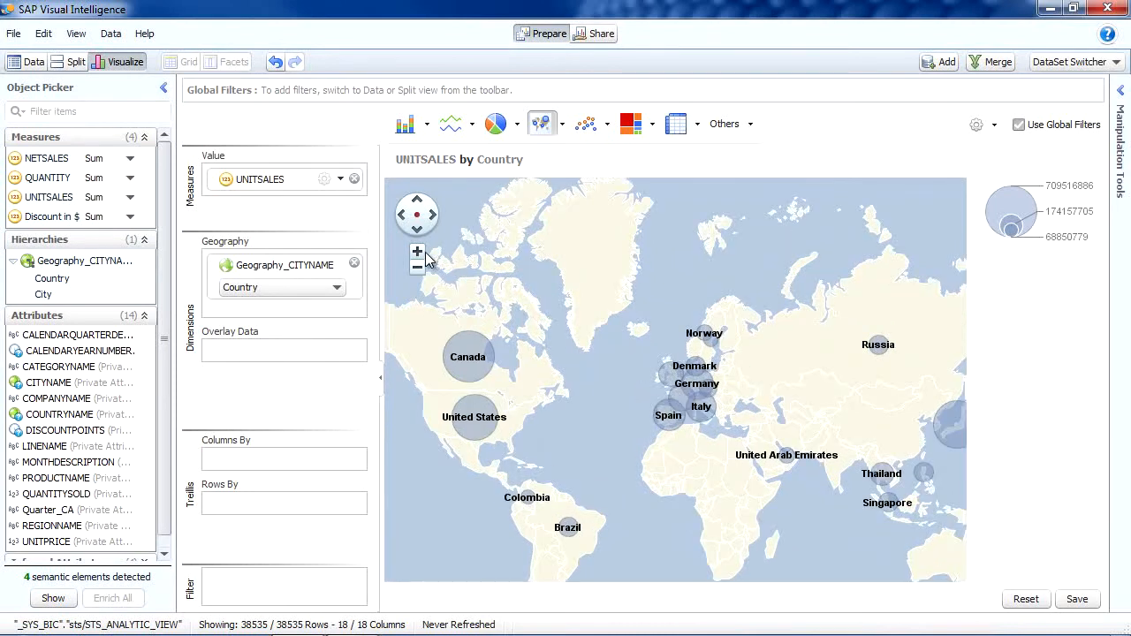
{"action": "left_click", "coordinate": [417, 252]}
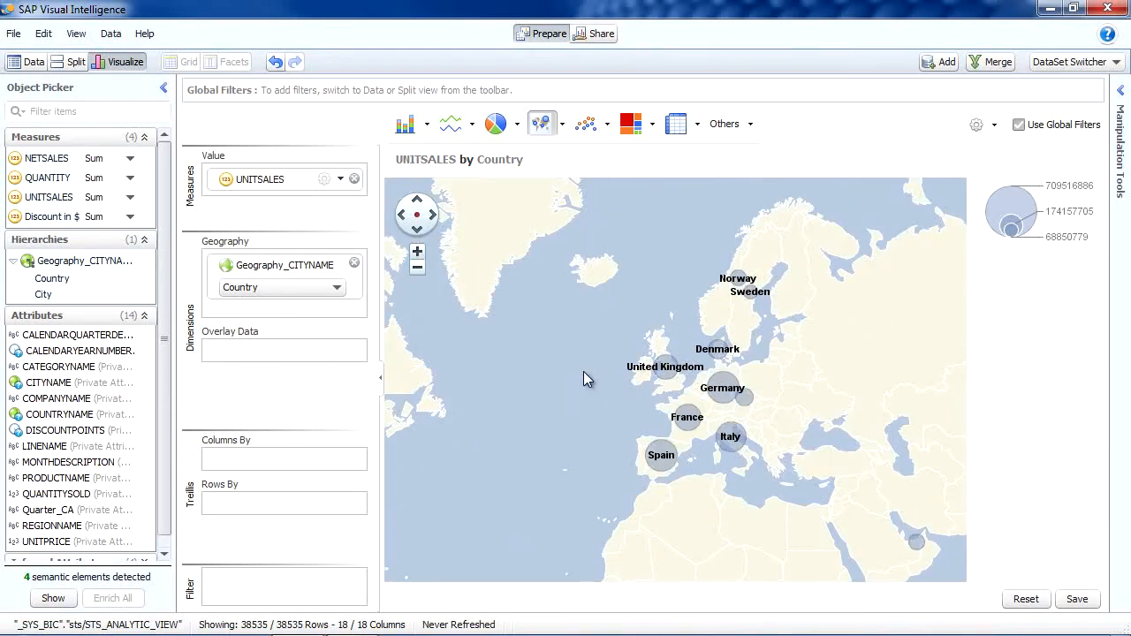
{"action": "left_click_drag", "start_coordinate": [609, 394], "coordinate": [583, 357]}
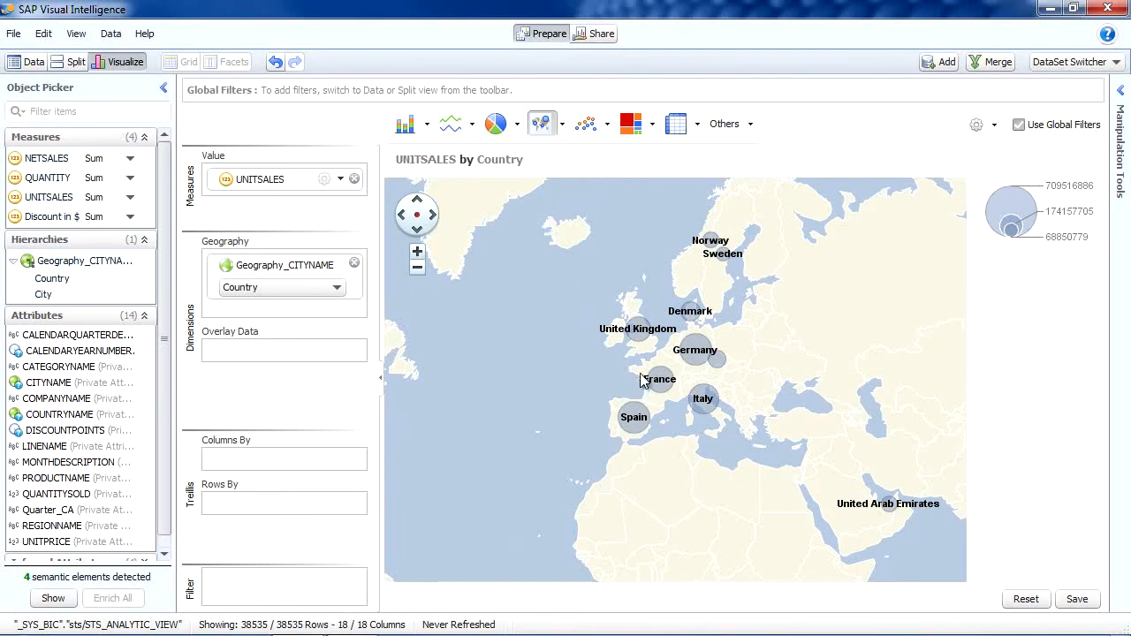
{"action": "double_click", "coordinate": [659, 380]}
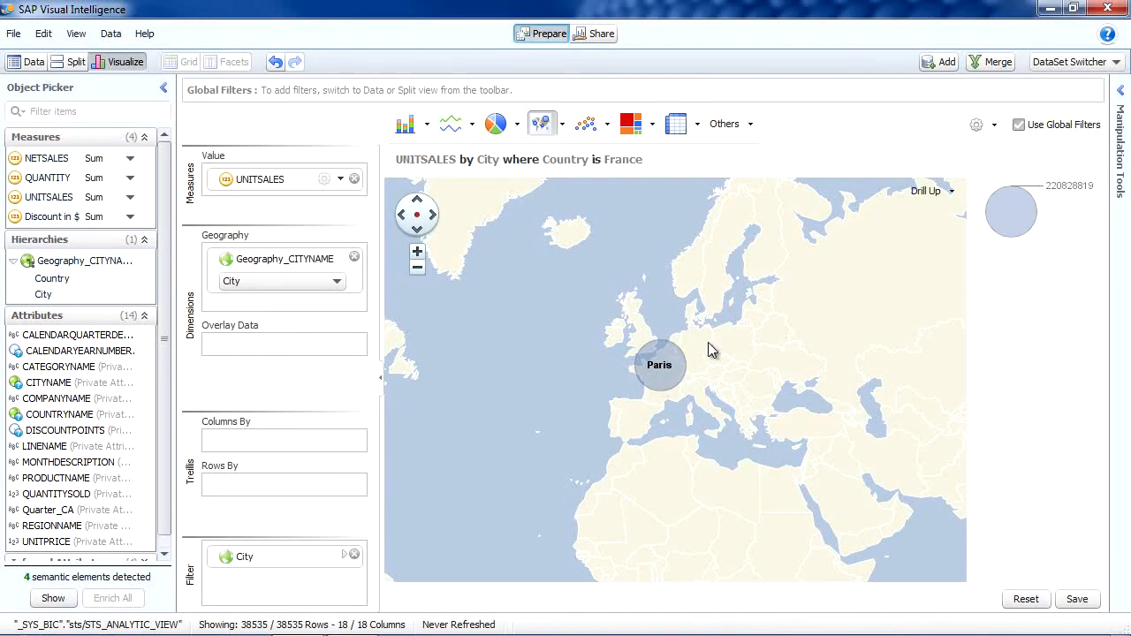
{"action": "left_click", "coordinate": [949, 193]}
{"action": "left_click", "coordinate": [947, 214]}
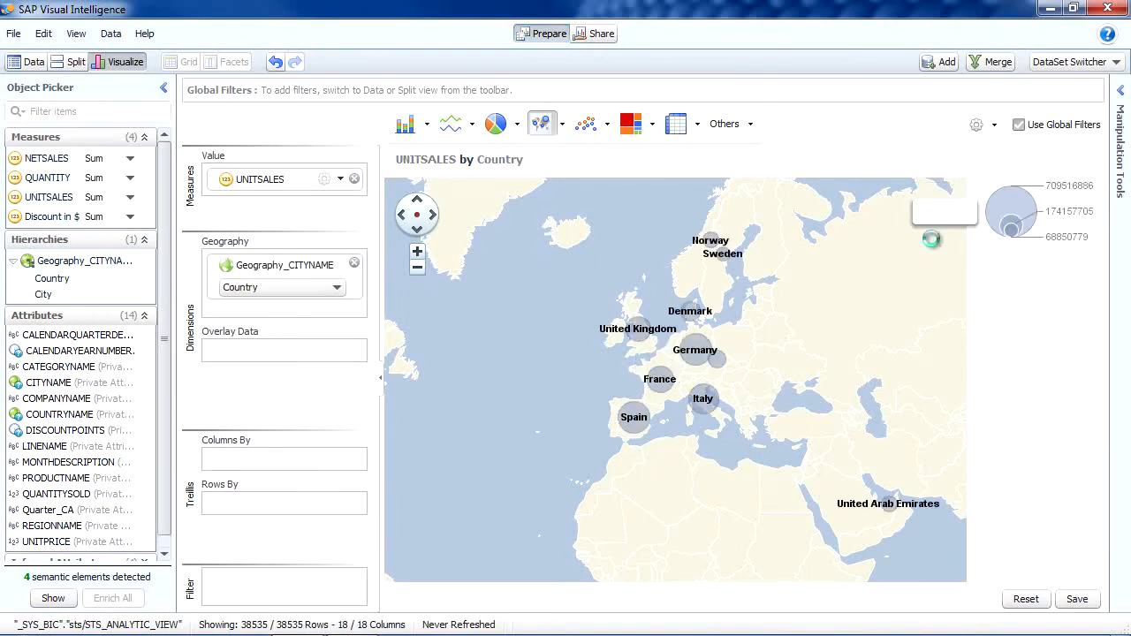
Drill down on Japan in the bubble map to show UNITSALES by City and examine its cities up close
{"action": "left_click_drag", "start_coordinate": [821, 396], "coordinate": [560, 376]}
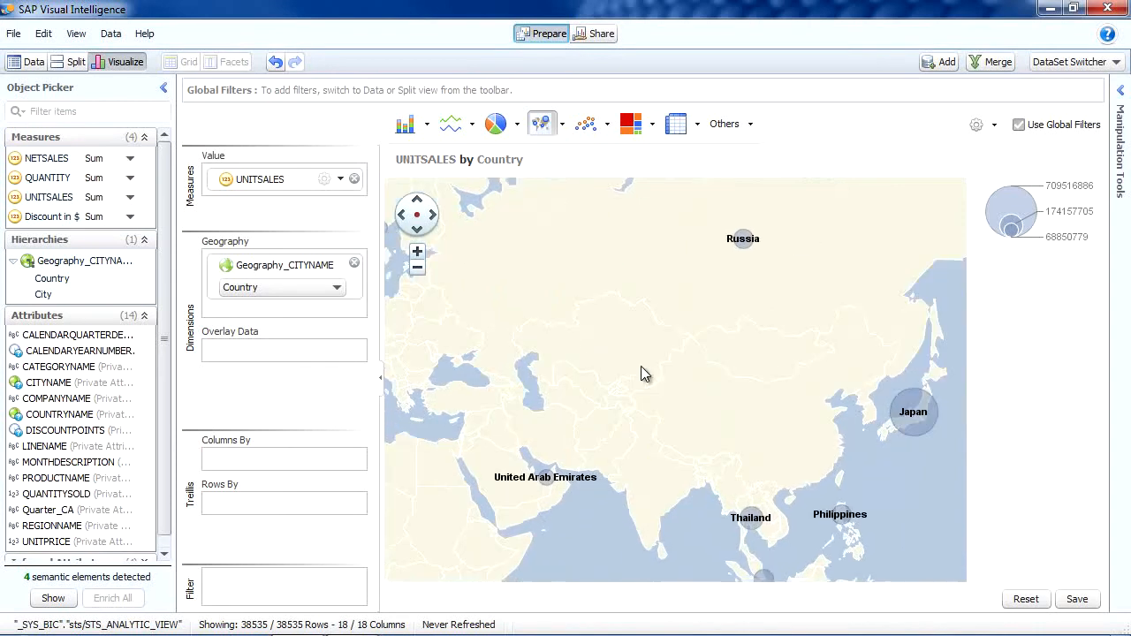
{"action": "double_click", "coordinate": [908, 407]}
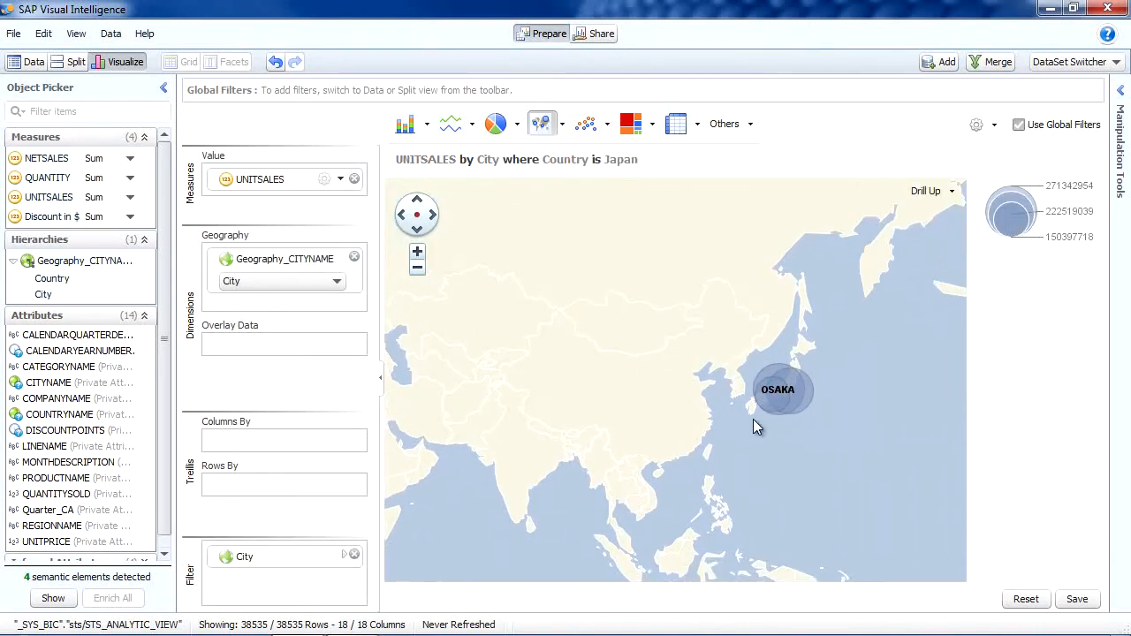
{"action": "scroll", "coordinate": [818, 405], "scroll_direction": "up", "scroll_amount": 1}
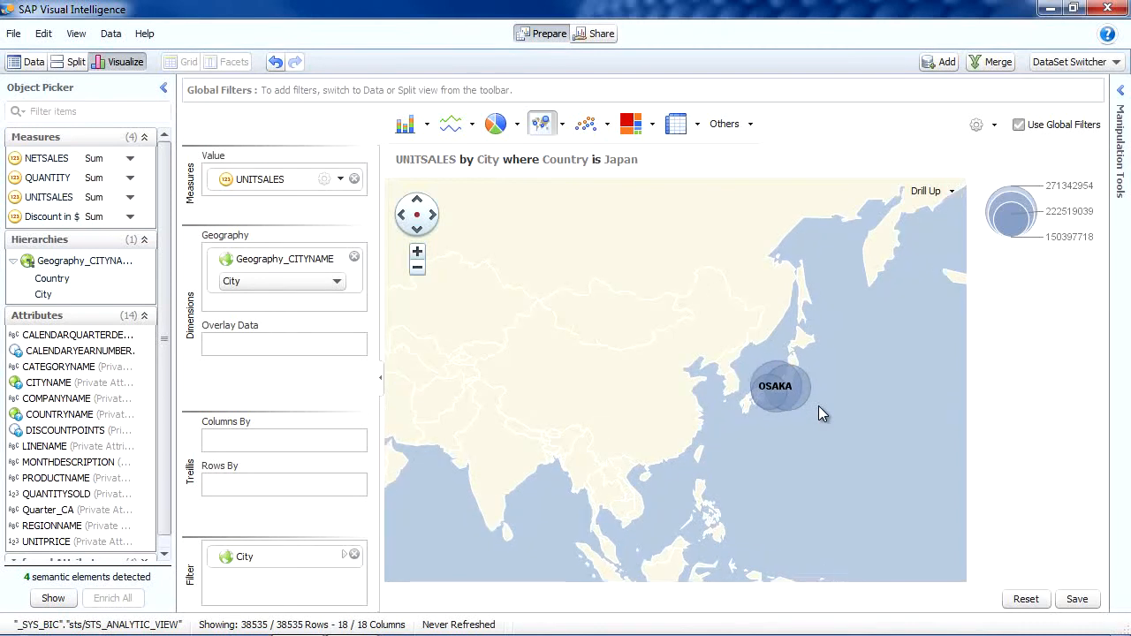
{"action": "scroll", "coordinate": [808, 398], "scroll_direction": "up", "scroll_amount": 1}
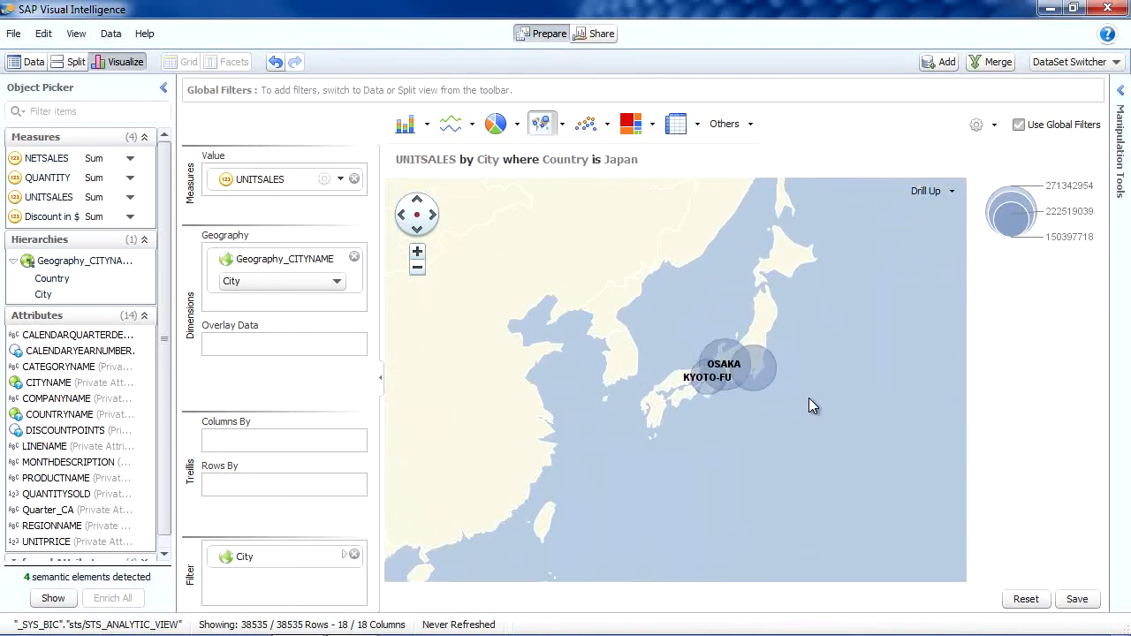
{"action": "scroll", "coordinate": [796, 394], "scroll_direction": "up", "scroll_amount": 1}
{"action": "scroll", "coordinate": [796, 394], "scroll_direction": "up", "scroll_amount": 2}
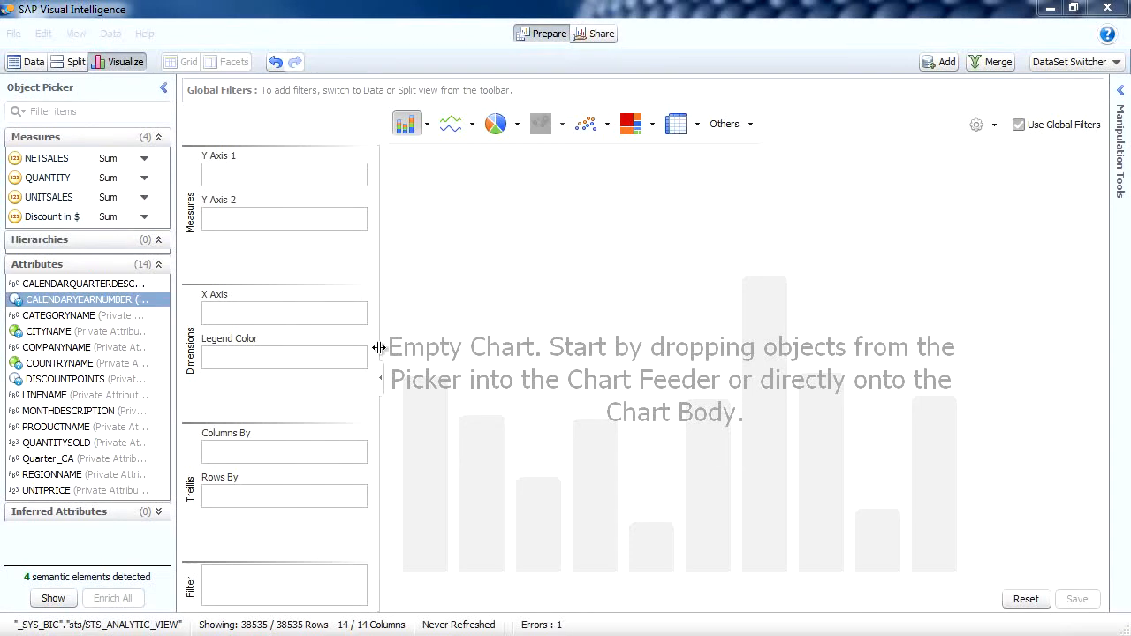
Build a column chart of NETSALES by CALENDARYEARNUMBER
{"action": "double_click", "coordinate": [63, 158]}
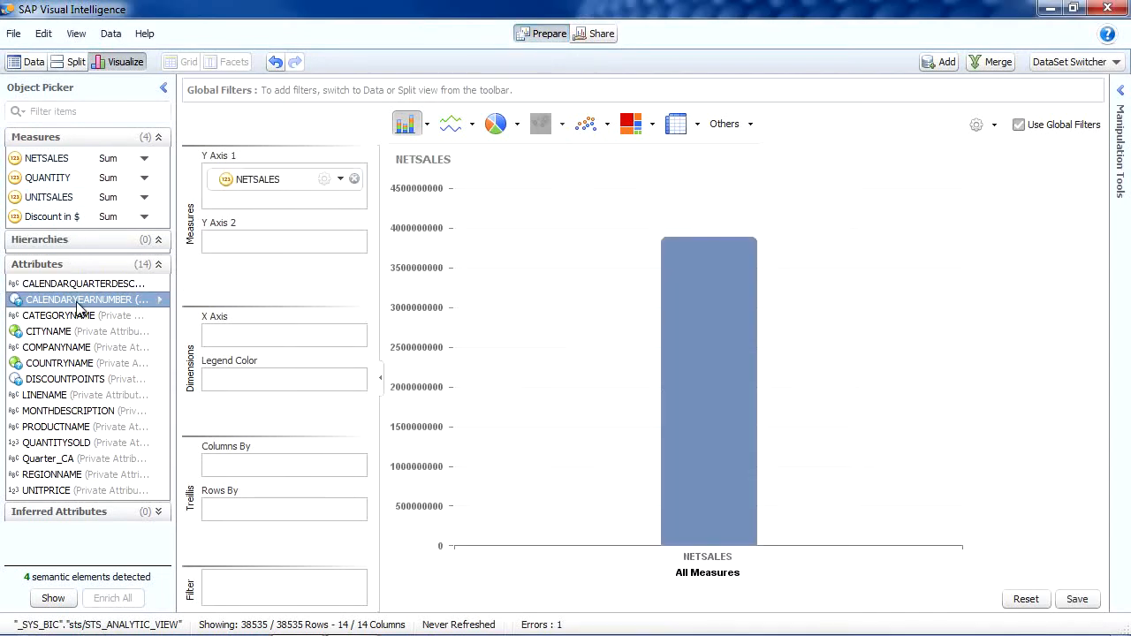
{"action": "double_click", "coordinate": [78, 299]}
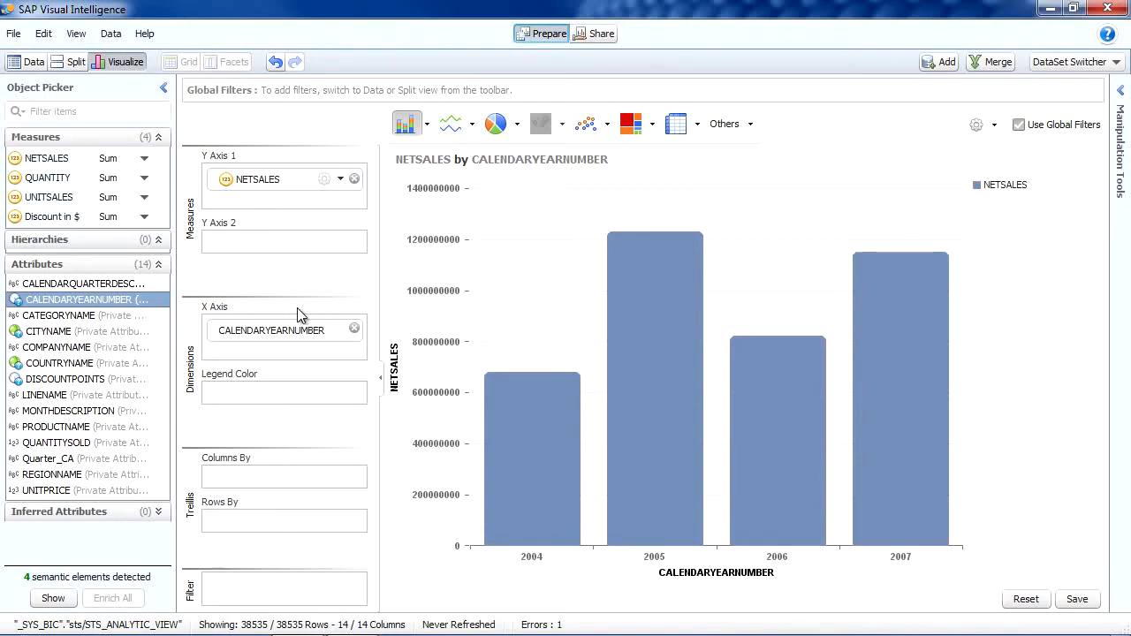
Add a new MS Excel dataset from SalesTargets.xlsx on the Desktop, acquiring the Year and Target columns of Sheet1
{"action": "left_click", "coordinate": [932, 65]}
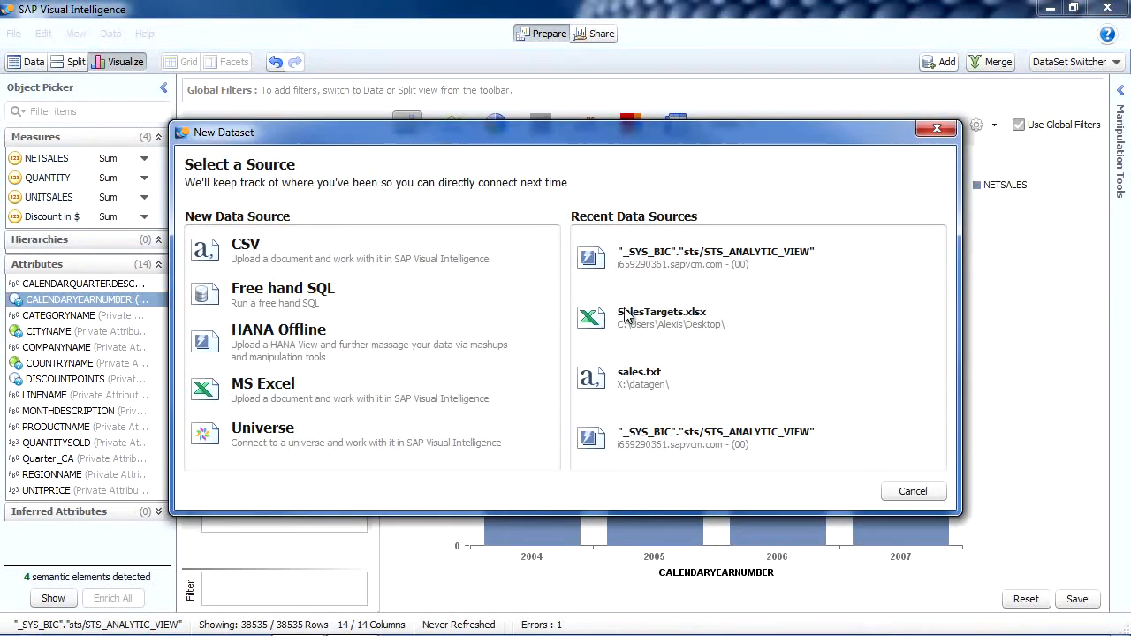
{"action": "left_click", "coordinate": [269, 386]}
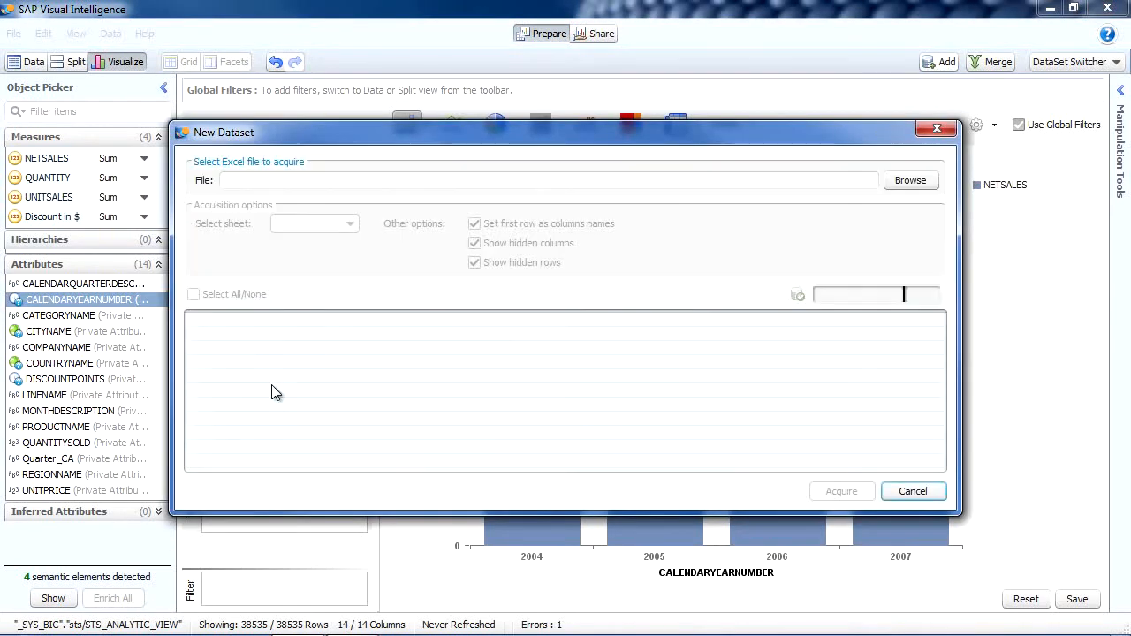
{"action": "left_click", "coordinate": [908, 185]}
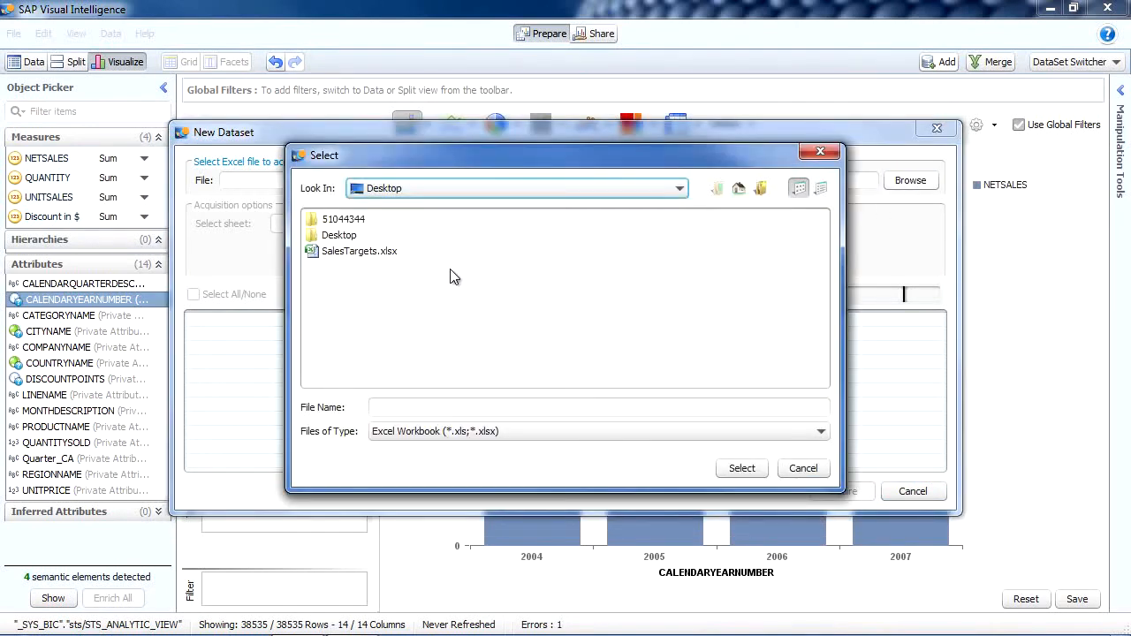
{"action": "left_click", "coordinate": [346, 253]}
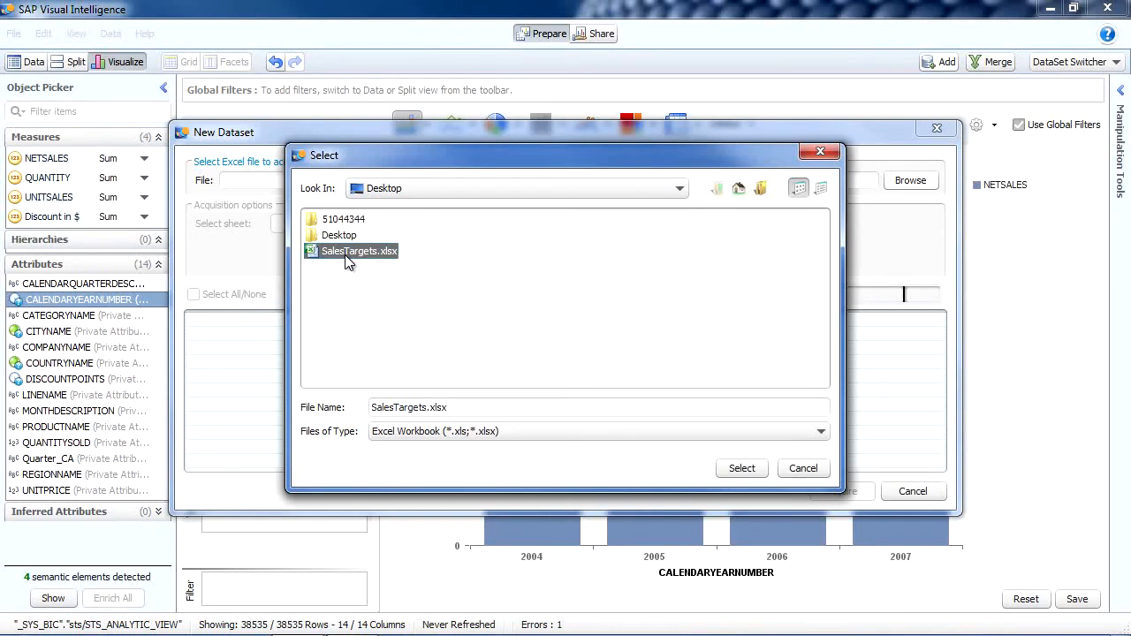
{"action": "left_click", "coordinate": [742, 469]}
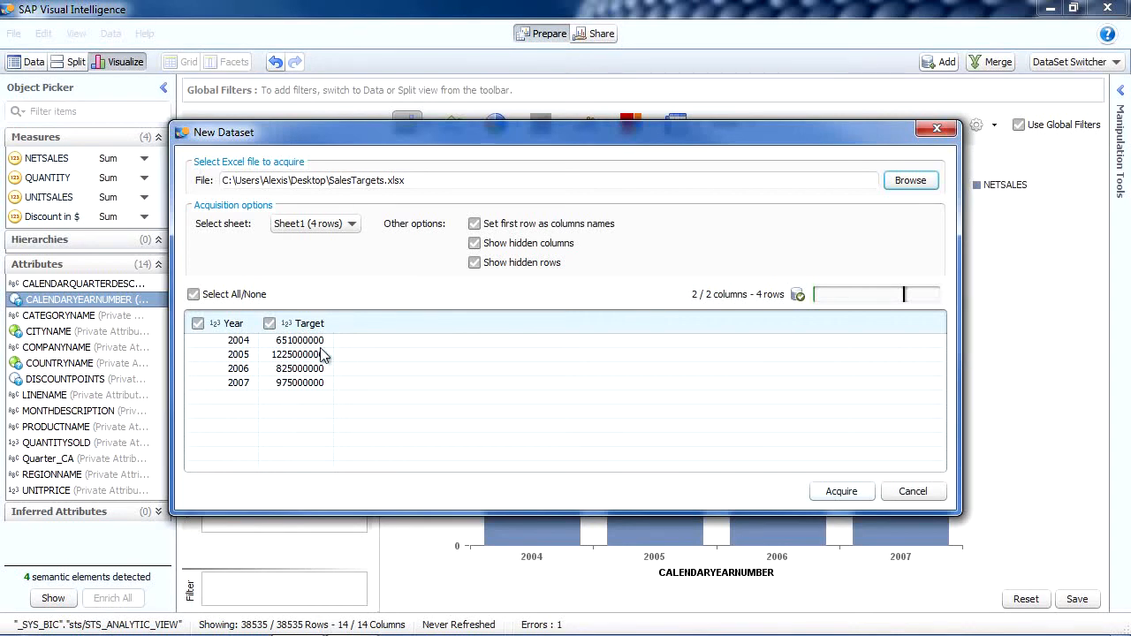
{"action": "left_click", "coordinate": [861, 497]}
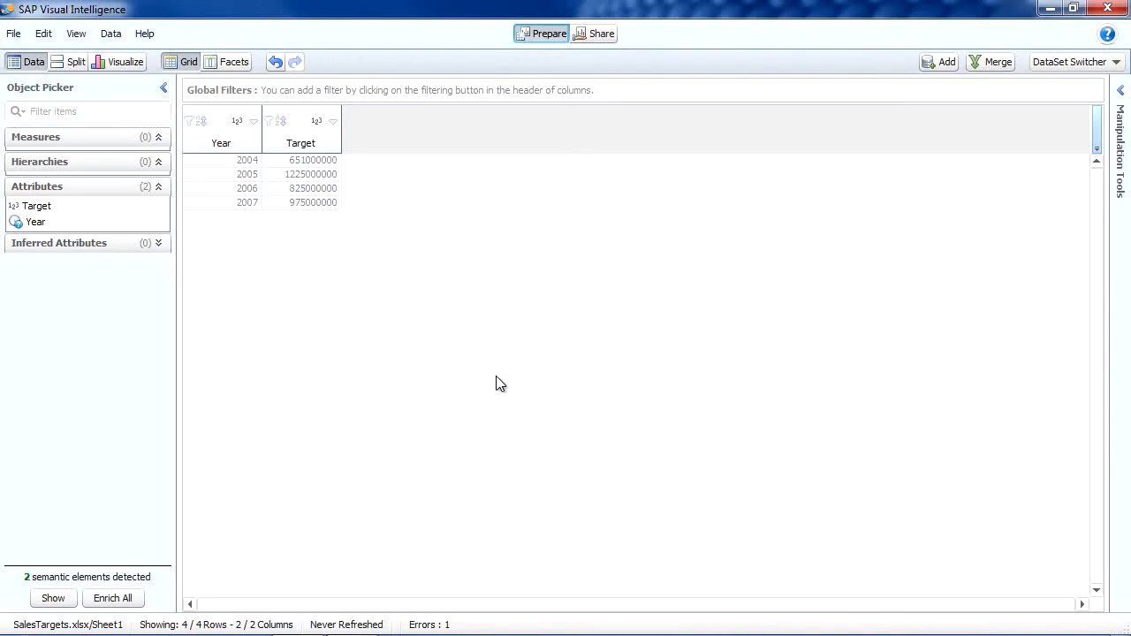
In the Visualize view, create a measure from the Target attribute and set its aggregation to Max
{"action": "left_click", "coordinate": [121, 64]}
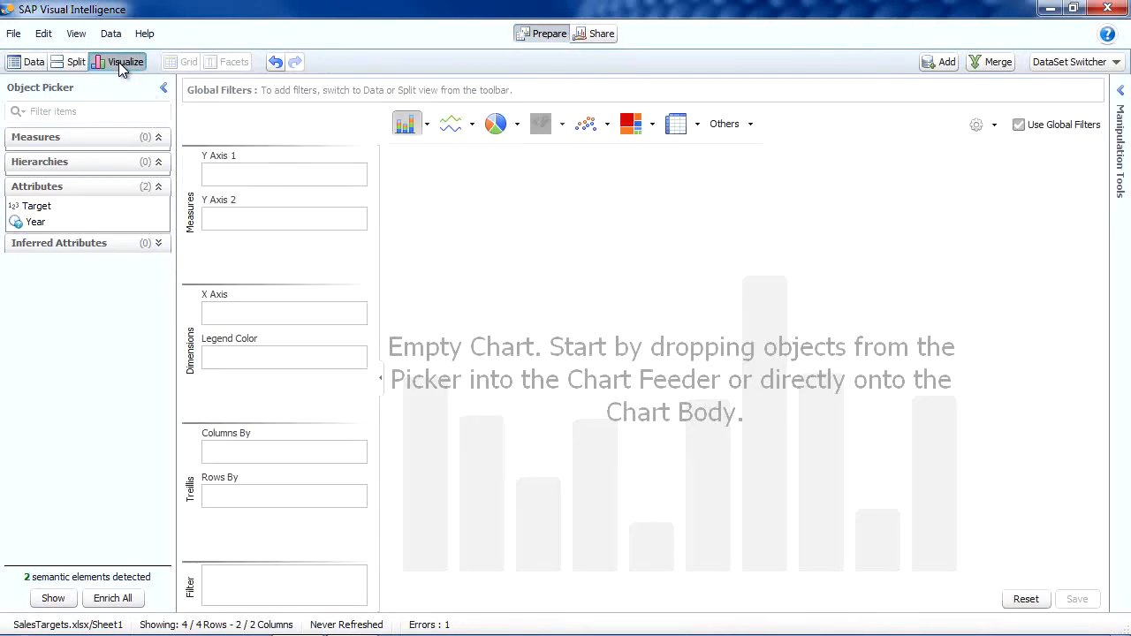
{"action": "right_click", "coordinate": [50, 208]}
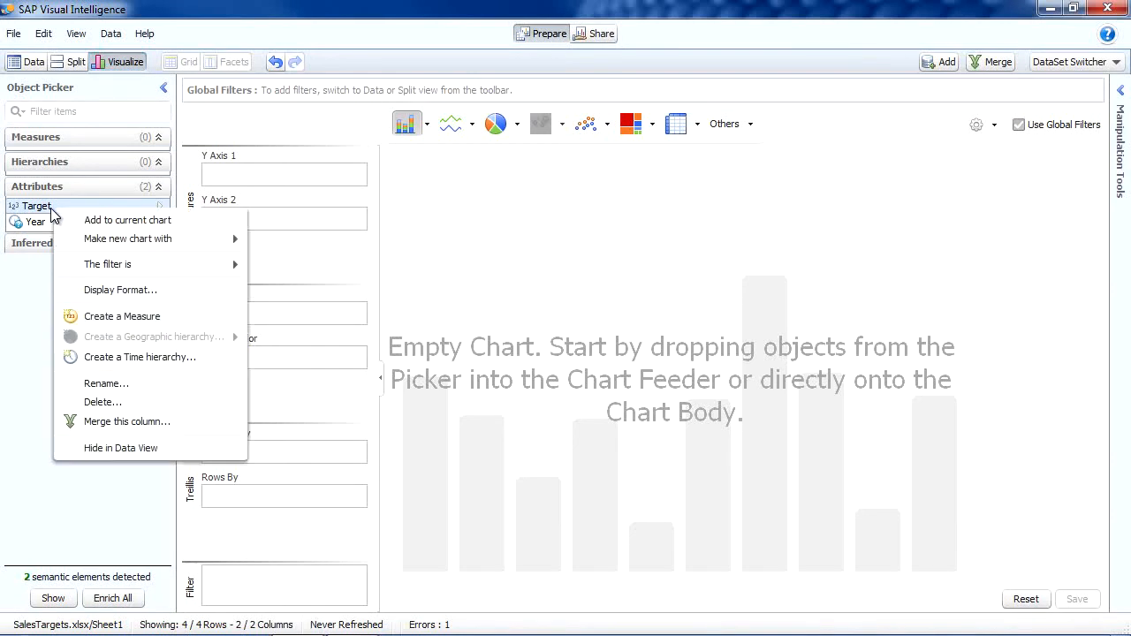
{"action": "left_click", "coordinate": [112, 316]}
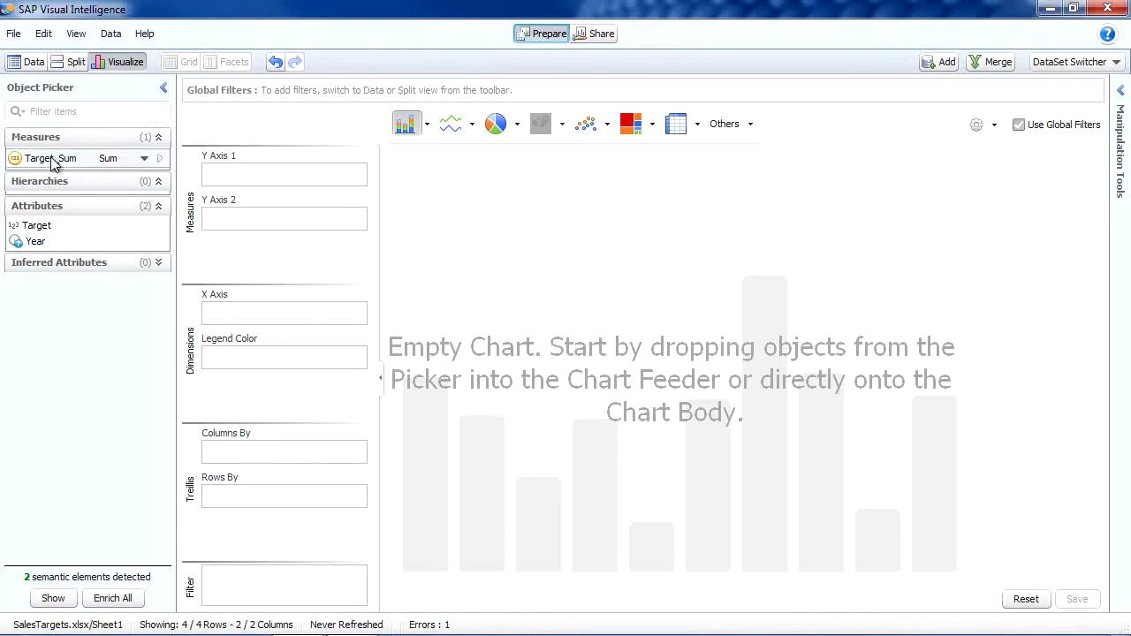
{"action": "left_click", "coordinate": [144, 159]}
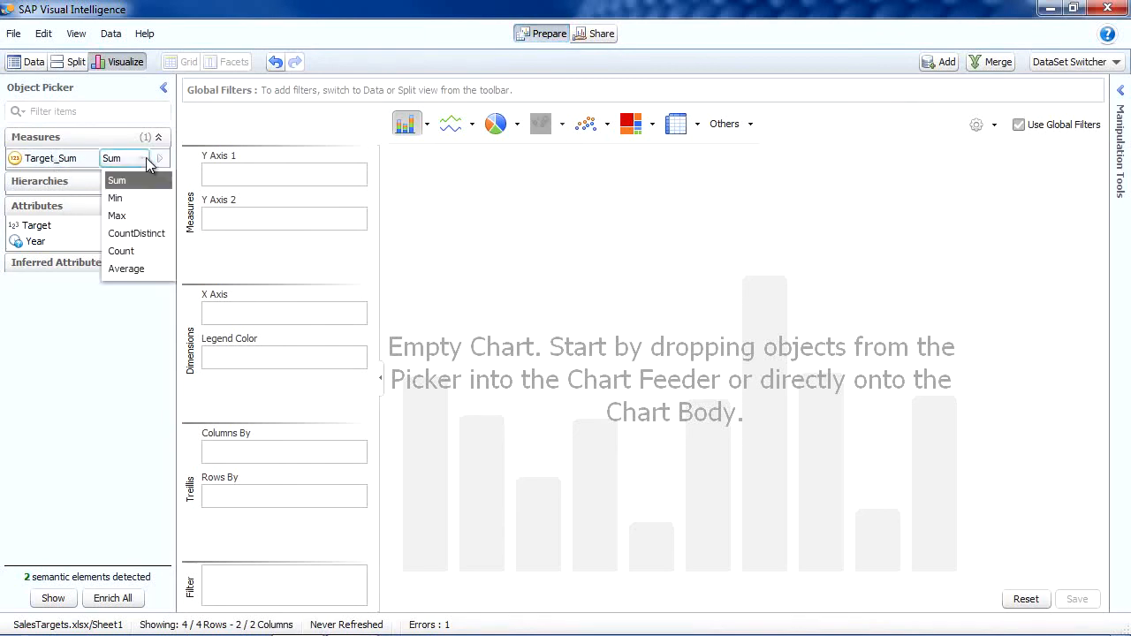
{"action": "left_click", "coordinate": [133, 214]}
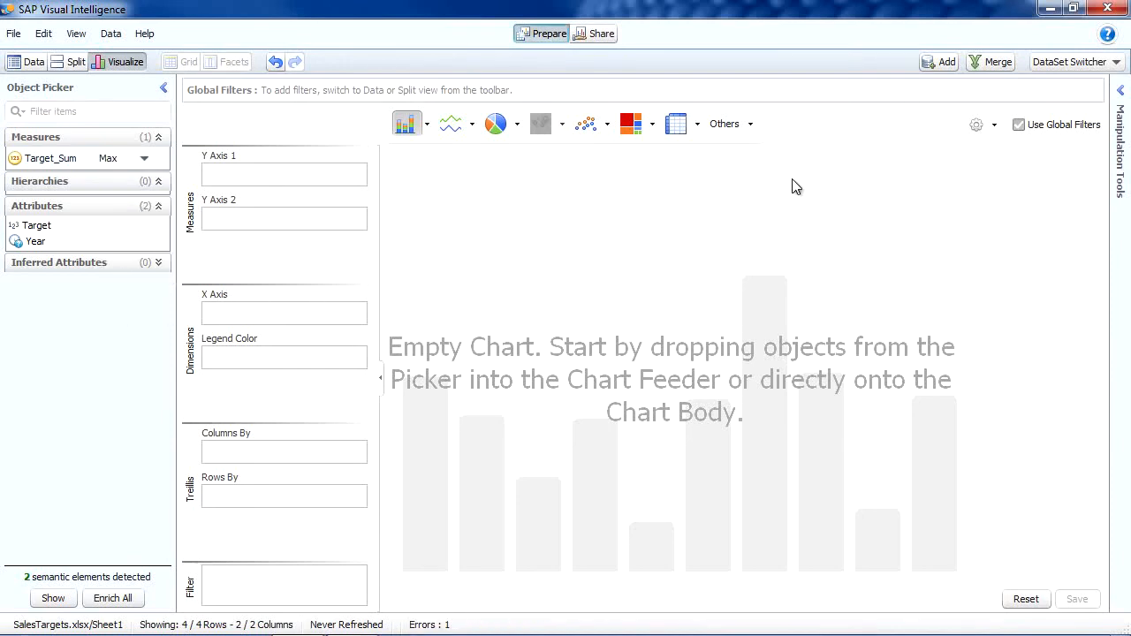
Switch back to the STS_ANALYTIC_VIEW dataset and merge SalesTargets.xlsx/Sheet1 into it, matching CALENDARYEARNUMBER with Year
{"action": "left_click", "coordinate": [1050, 64]}
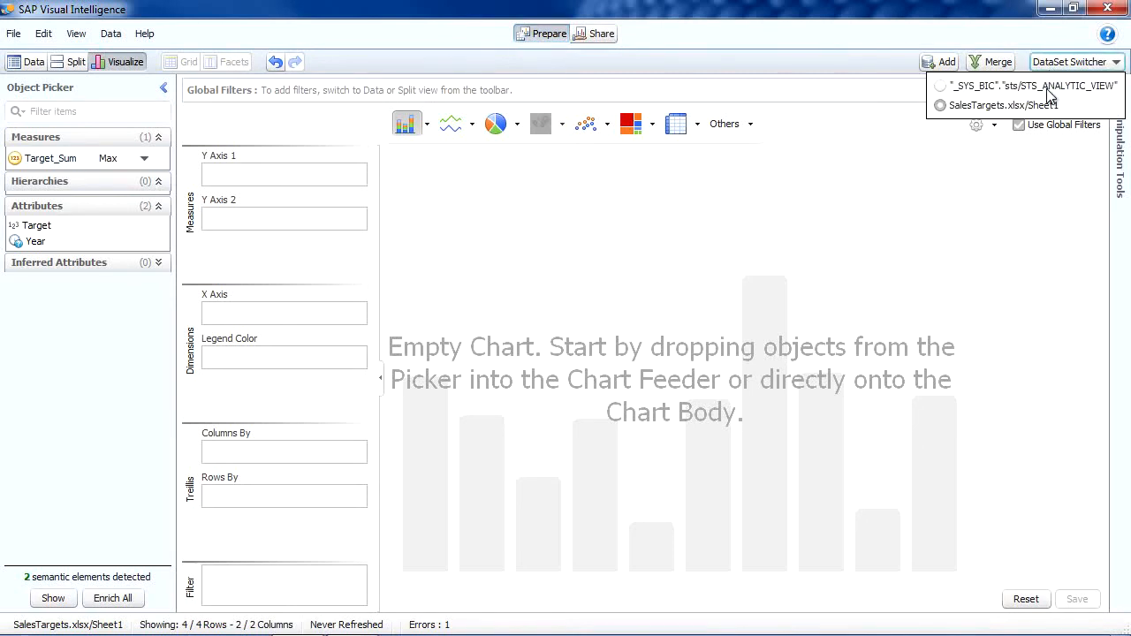
{"action": "left_click", "coordinate": [1048, 90]}
{"action": "left_click", "coordinate": [1076, 68]}
{"action": "left_click", "coordinate": [1072, 81]}
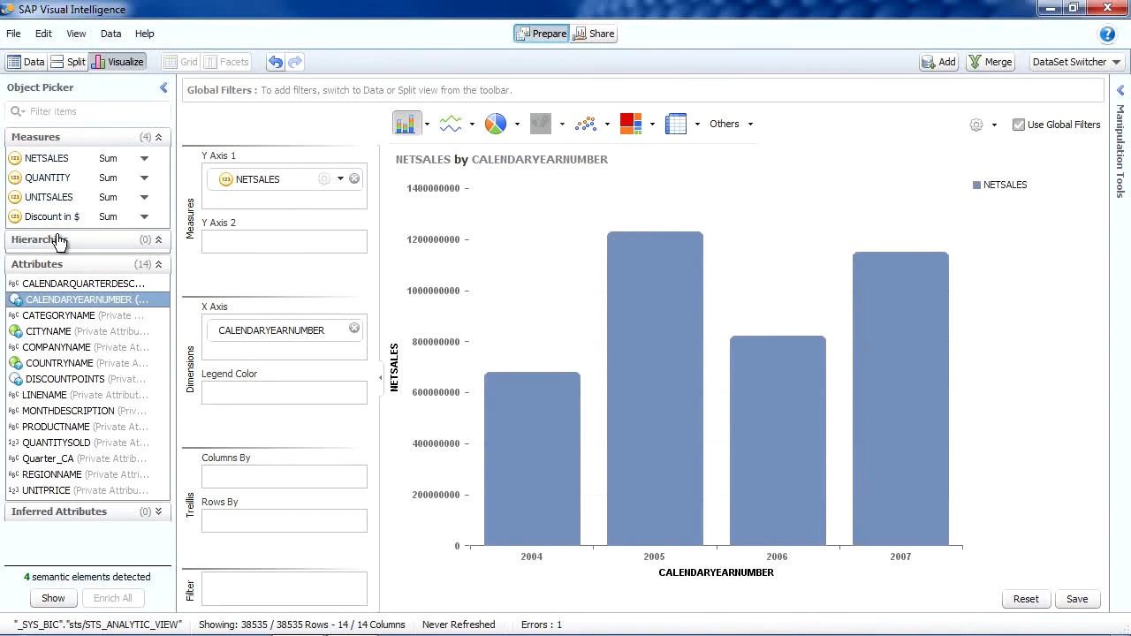
{"action": "left_click", "coordinate": [996, 65]}
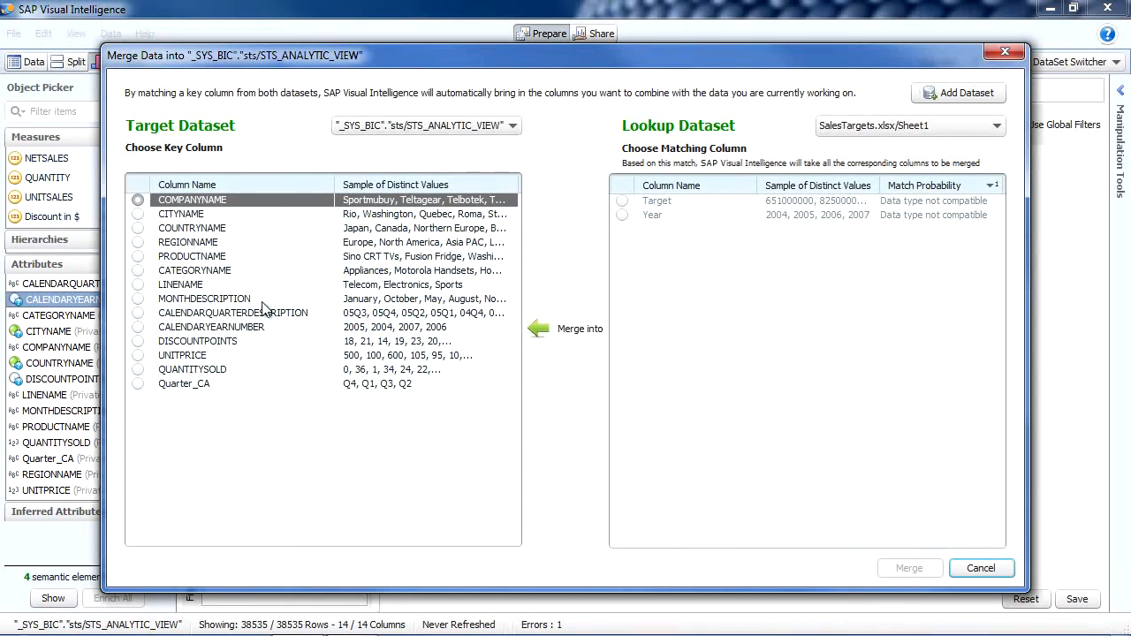
{"action": "left_click", "coordinate": [140, 329]}
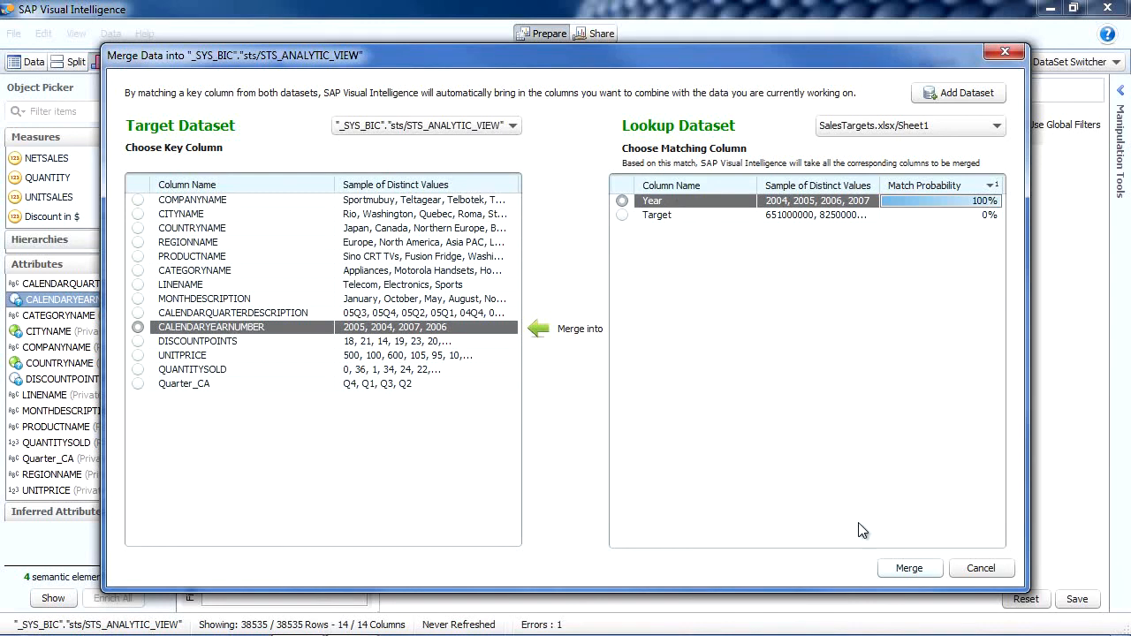
{"action": "left_click", "coordinate": [905, 569]}
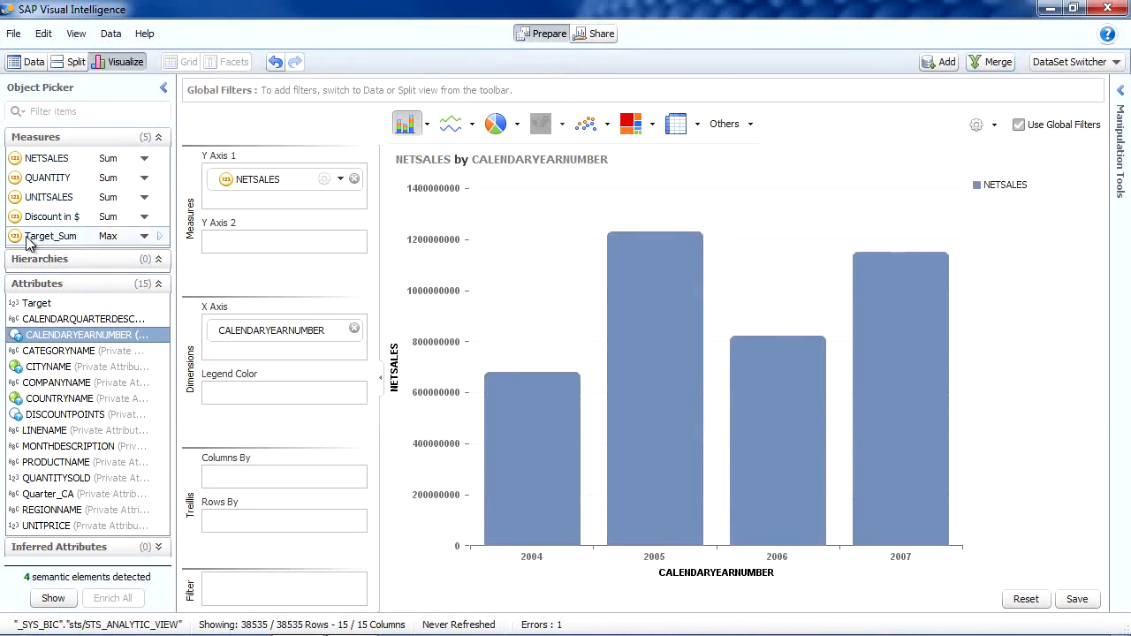
Add Target_Sum to Y Axis 1 beside NETSALES and display both as a Combined Column and Line Chart
{"action": "left_click_drag", "start_coordinate": [43, 242], "coordinate": [256, 205]}
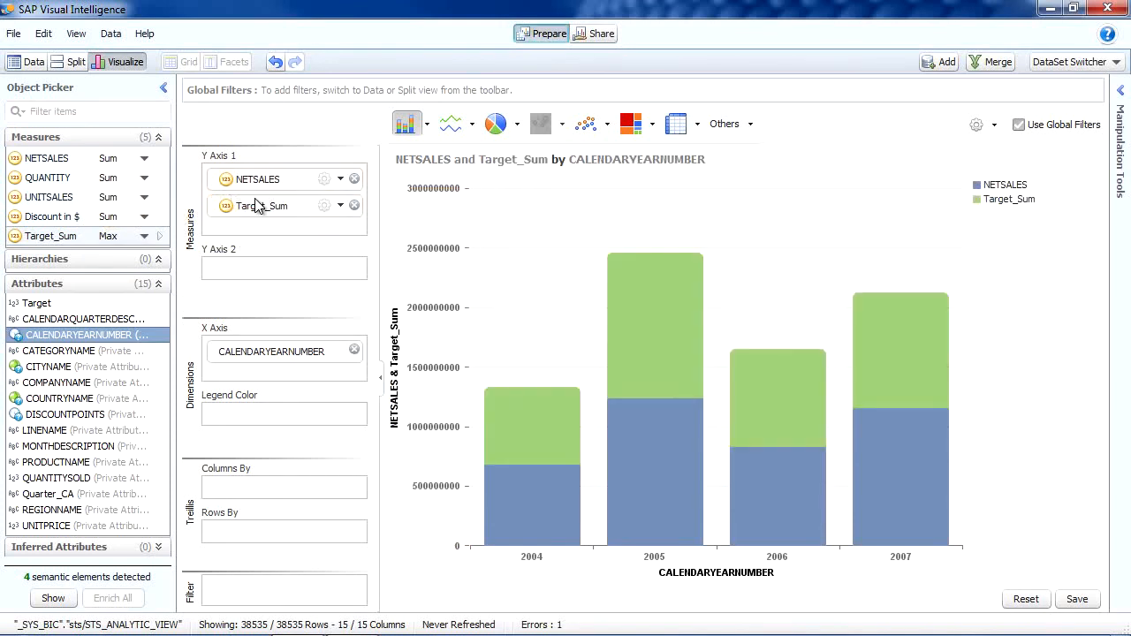
{"action": "left_click", "coordinate": [463, 127]}
{"action": "left_click", "coordinate": [473, 125]}
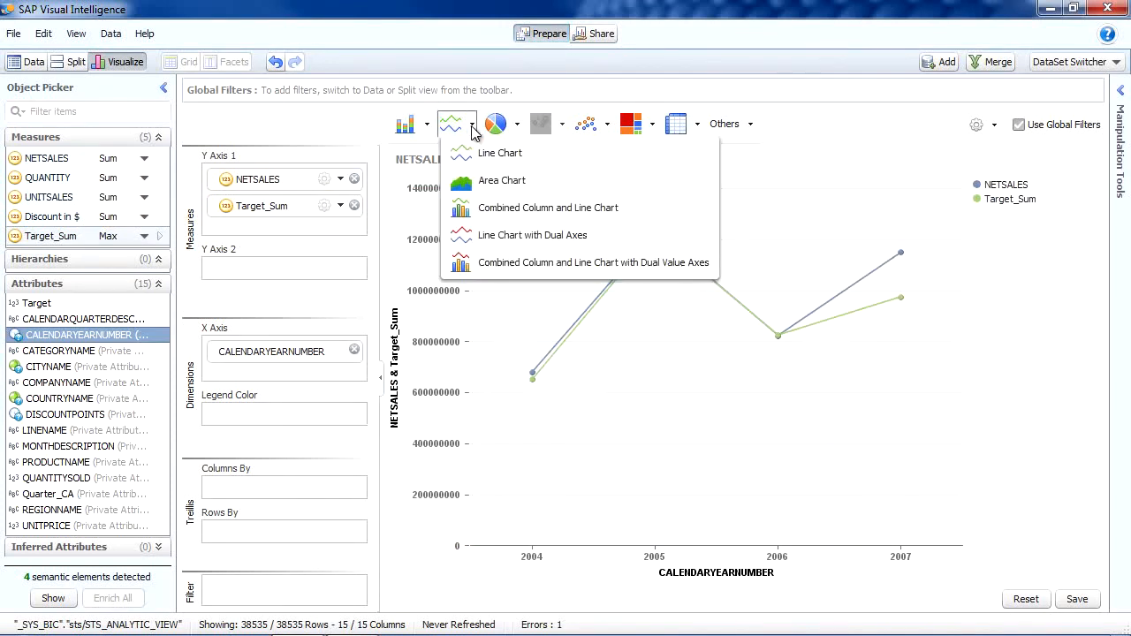
{"action": "left_click", "coordinate": [477, 207]}
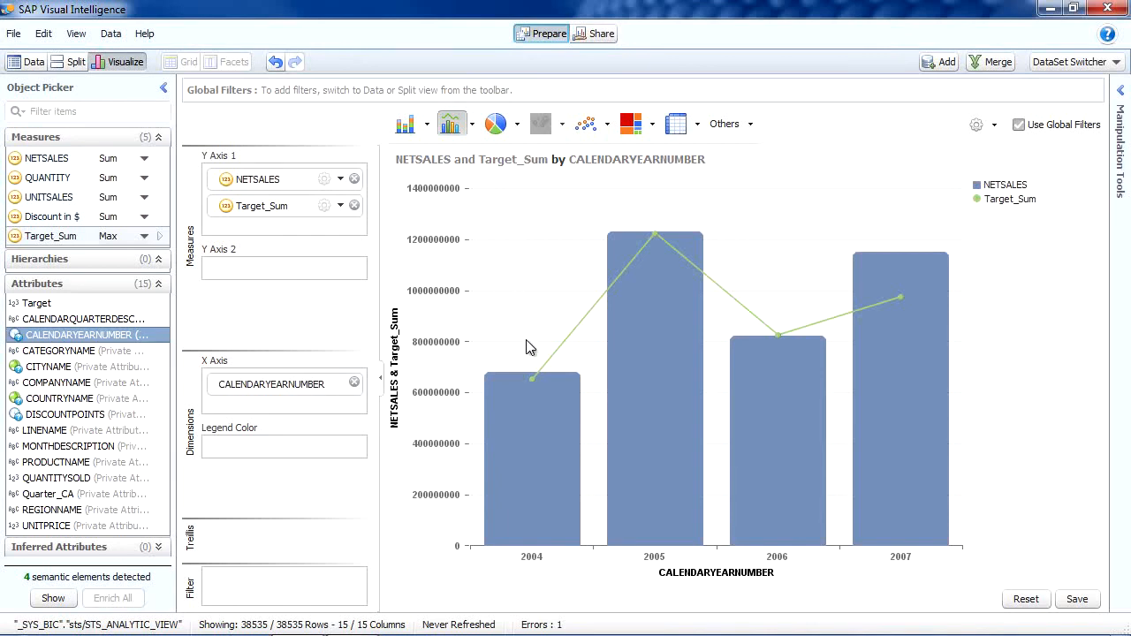
{"action": "mouse_move", "coordinate": [532, 439]}
{"action": "mouse_move", "coordinate": [794, 393]}
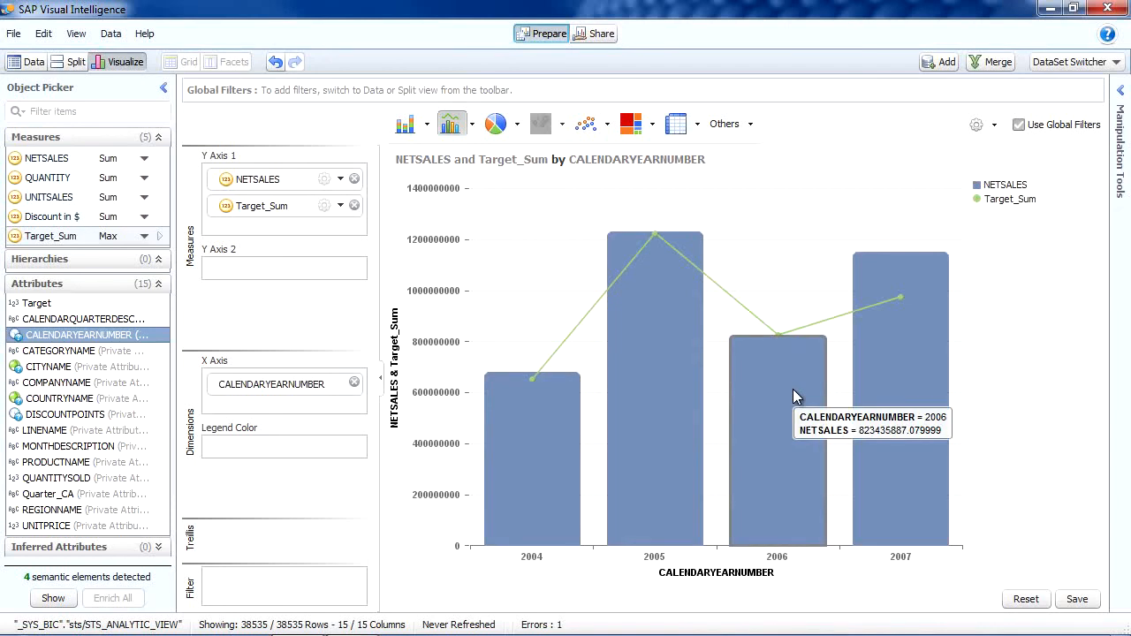